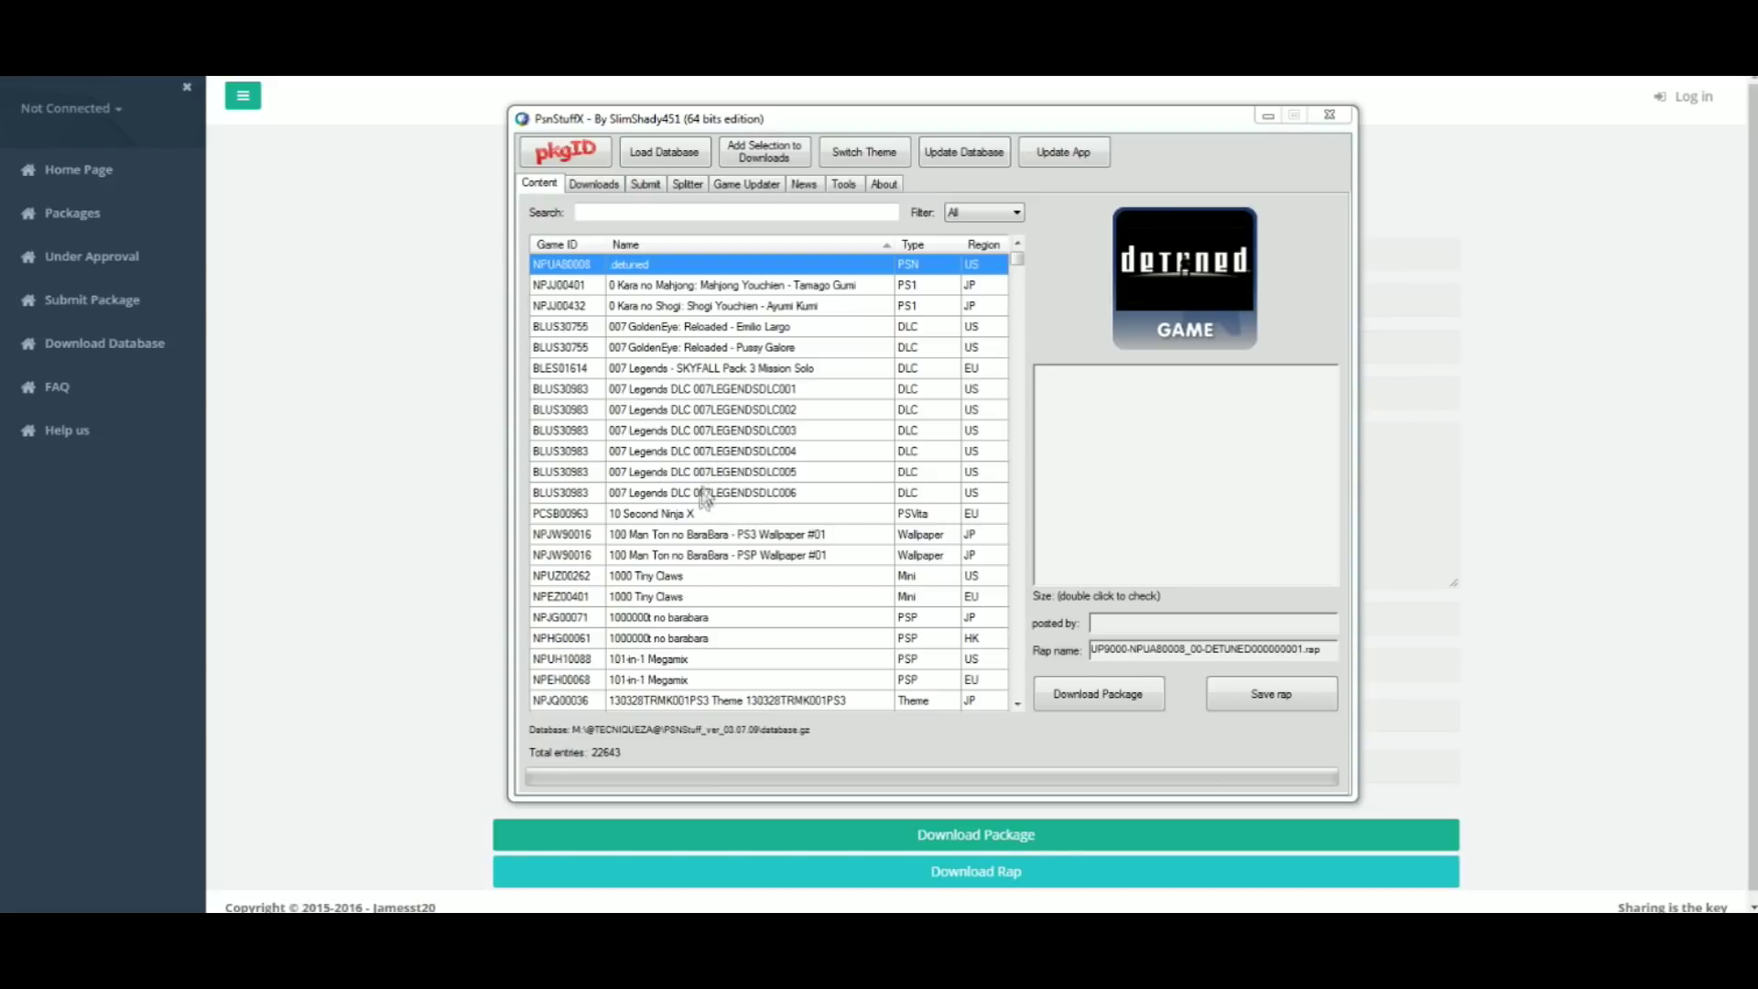
Step: Browse entries in the PSN content list, checking 1000 Tiny Claws, 1942: Joint Strike Demo and 101-in-1 Megamix
{"action": "left_click", "coordinate": [680, 583]}
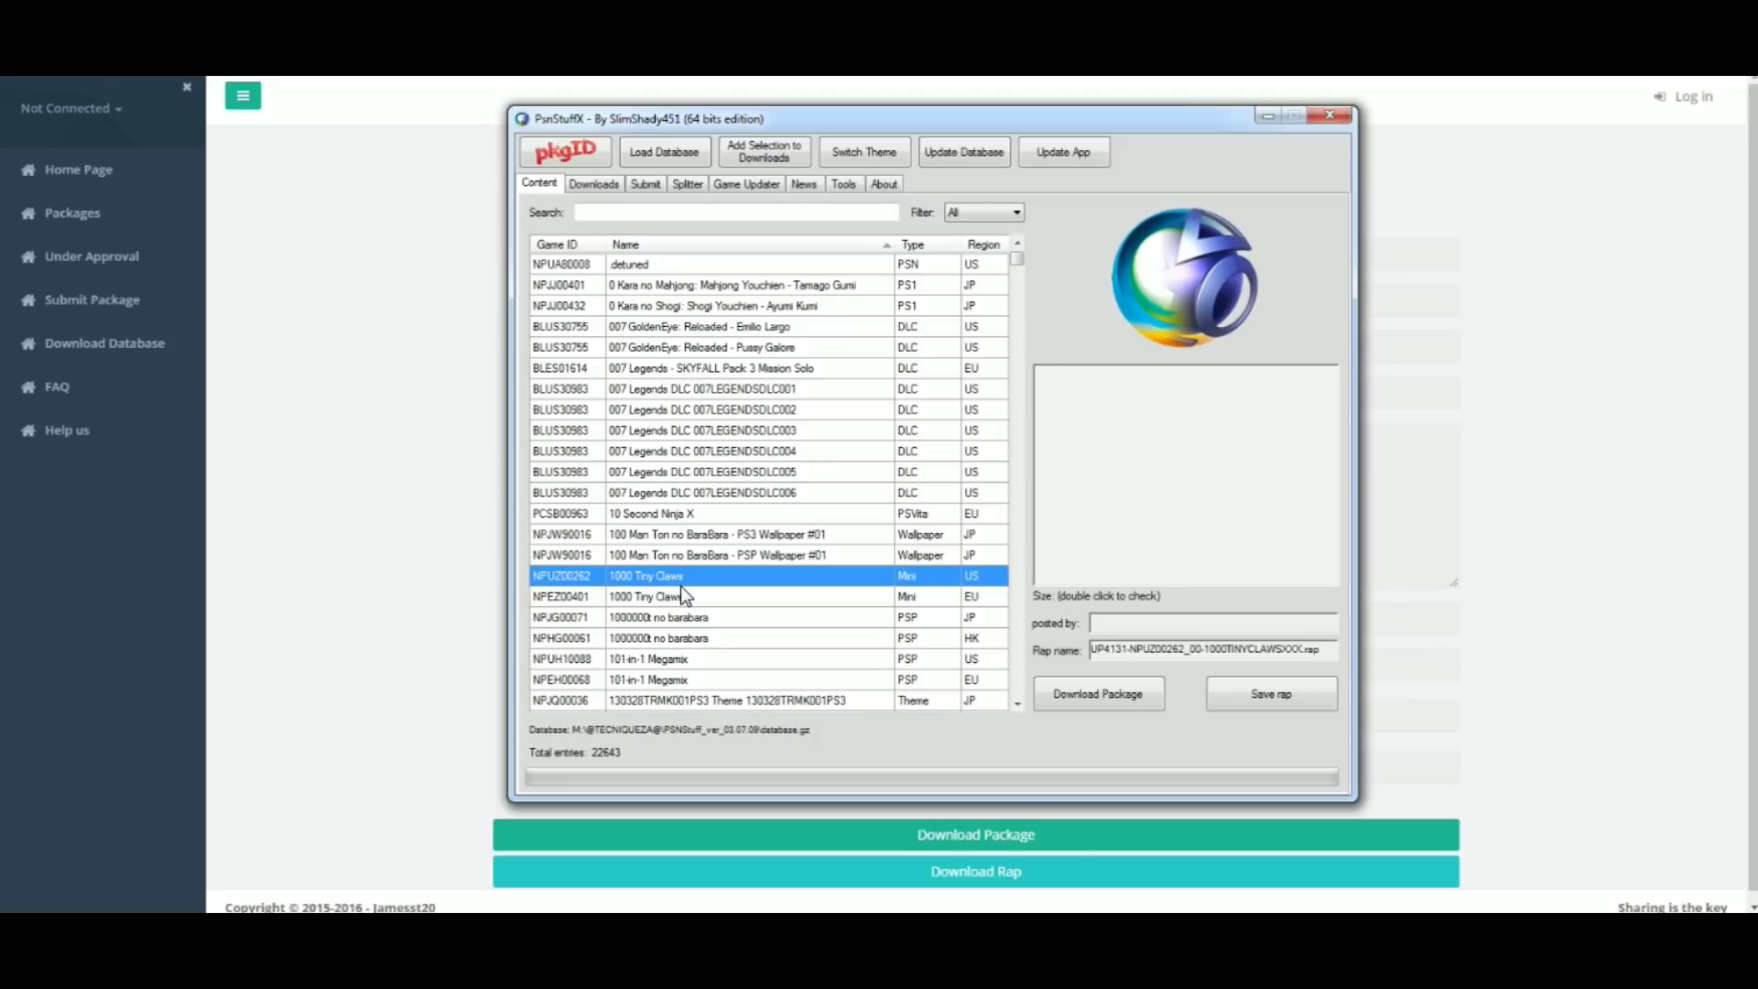
{"action": "scroll", "coordinate": [686, 581], "scroll_direction": "down", "scroll_amount": 3}
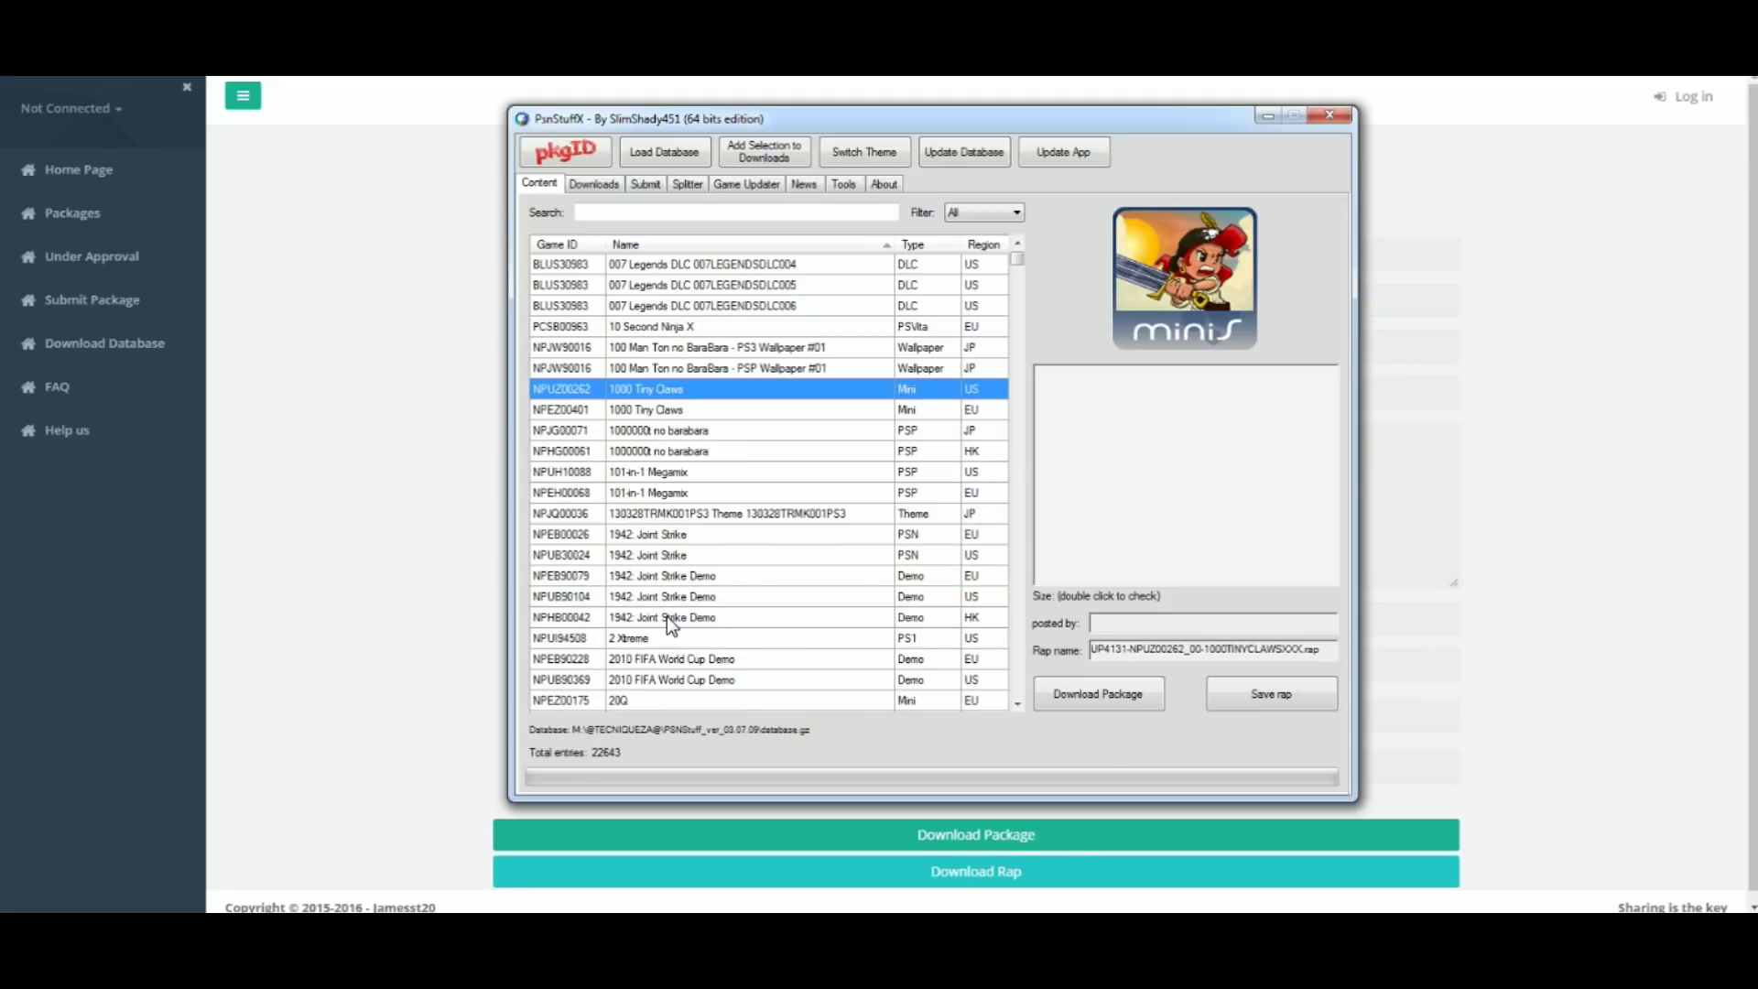
{"action": "left_click", "coordinate": [667, 617]}
{"action": "left_click", "coordinate": [666, 575]}
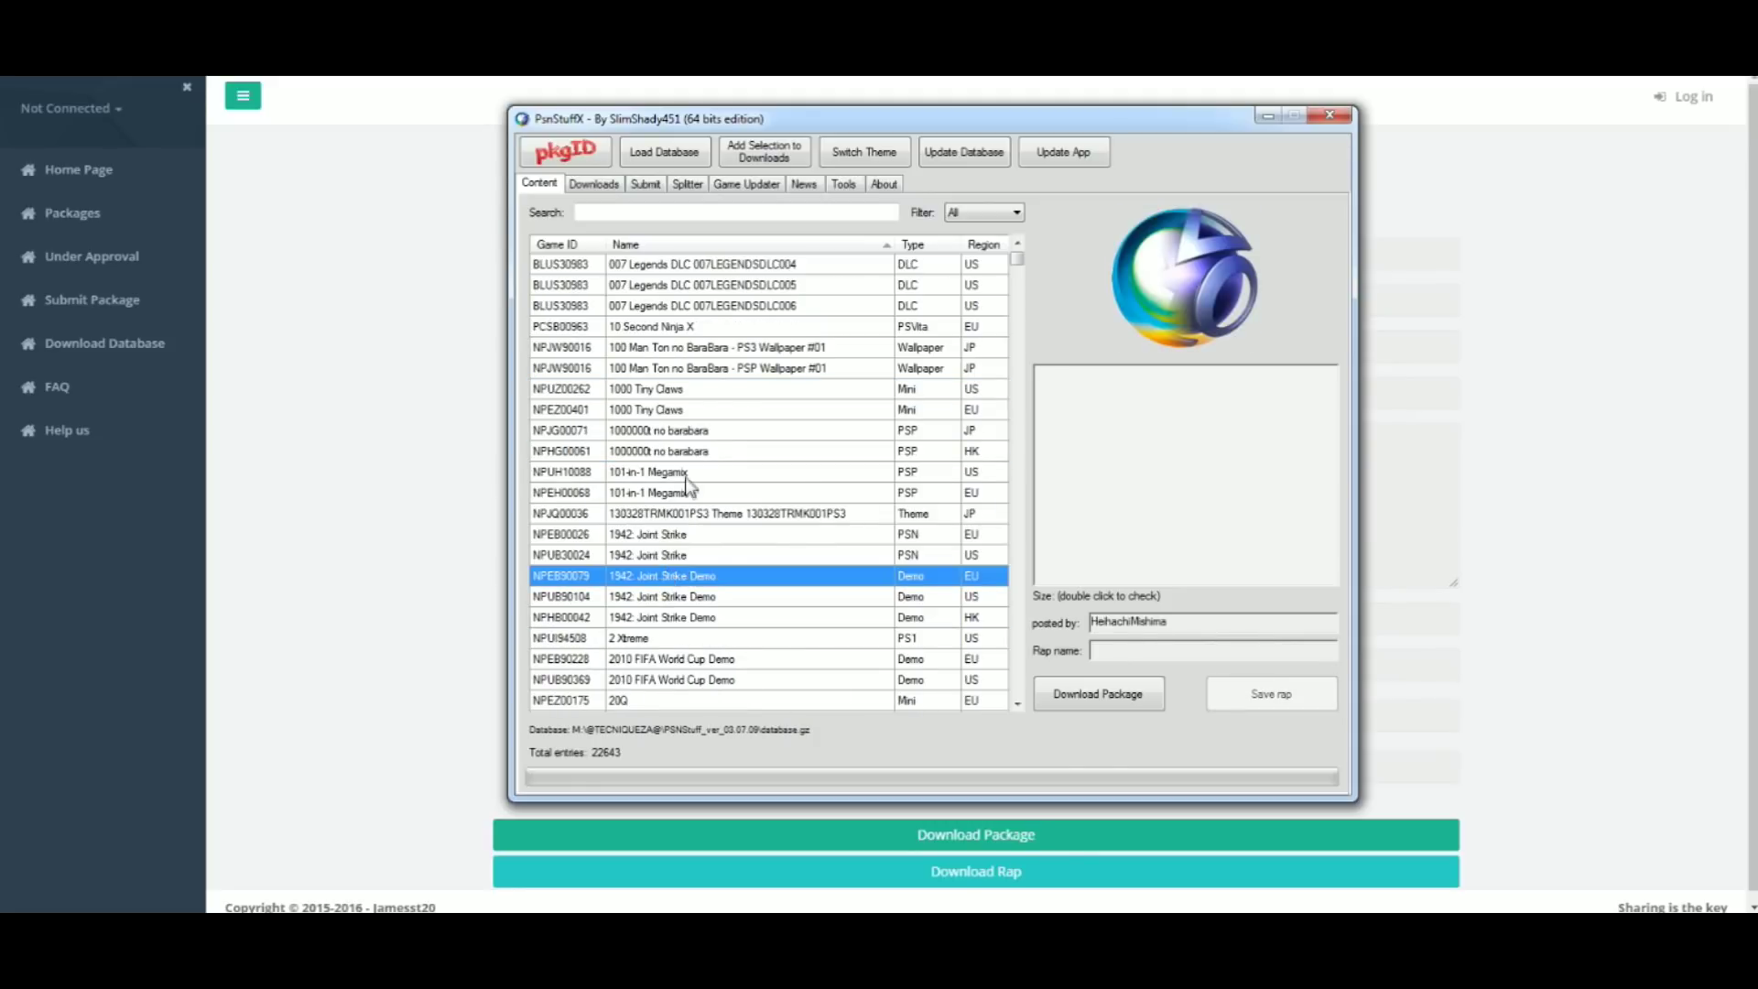
{"action": "left_click", "coordinate": [682, 471]}
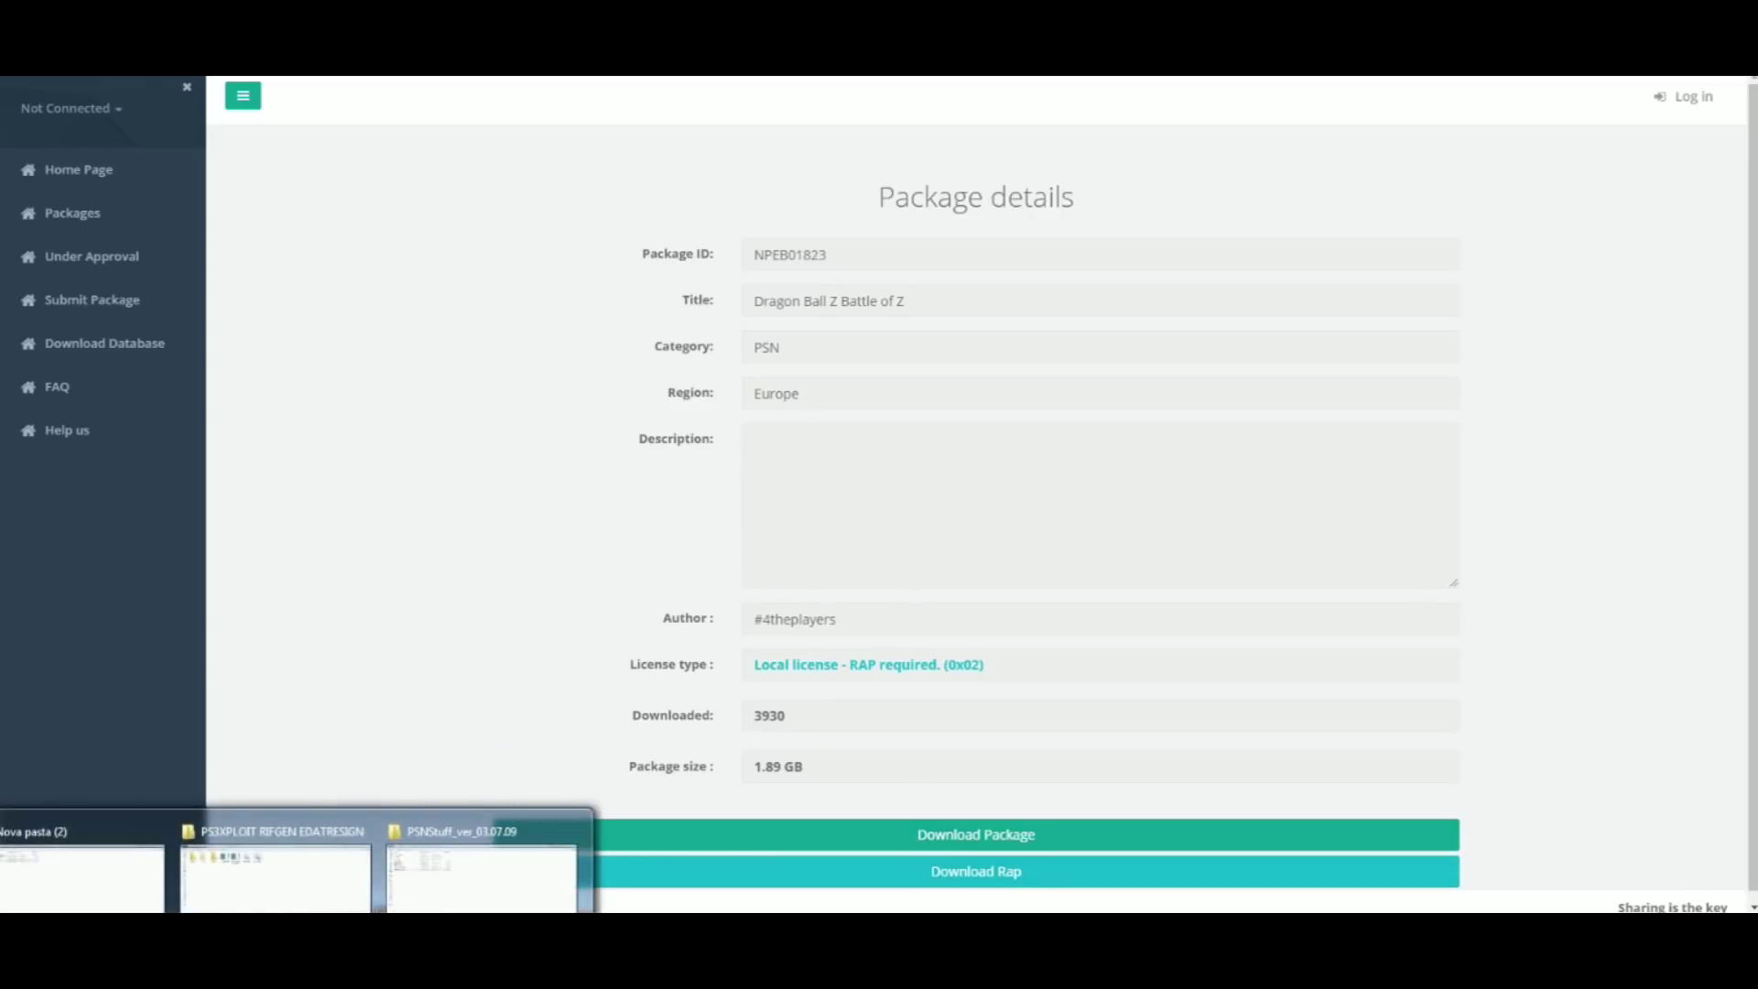
Step: Switch to the PS3XPLOIT RIFGEN EDATRESIGN folder and paste the copied act.dat and idps.hex files there
{"action": "left_click", "coordinate": [255, 904]}
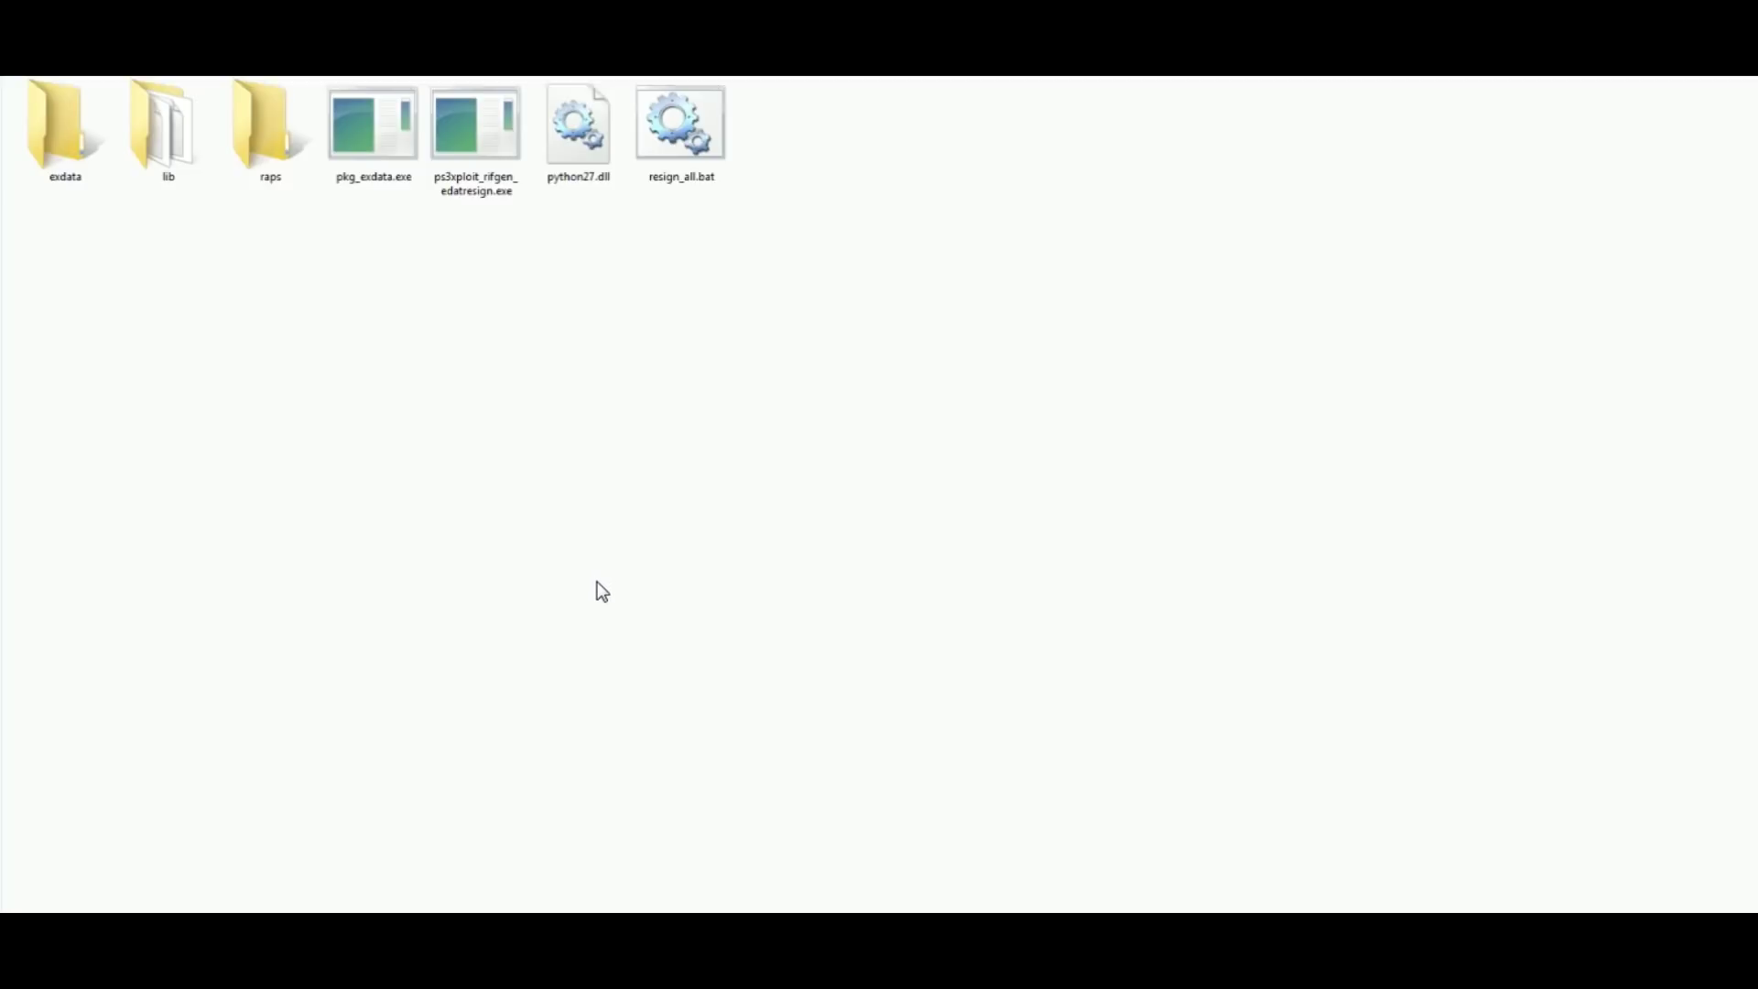
{"action": "right_click", "coordinate": [614, 413]}
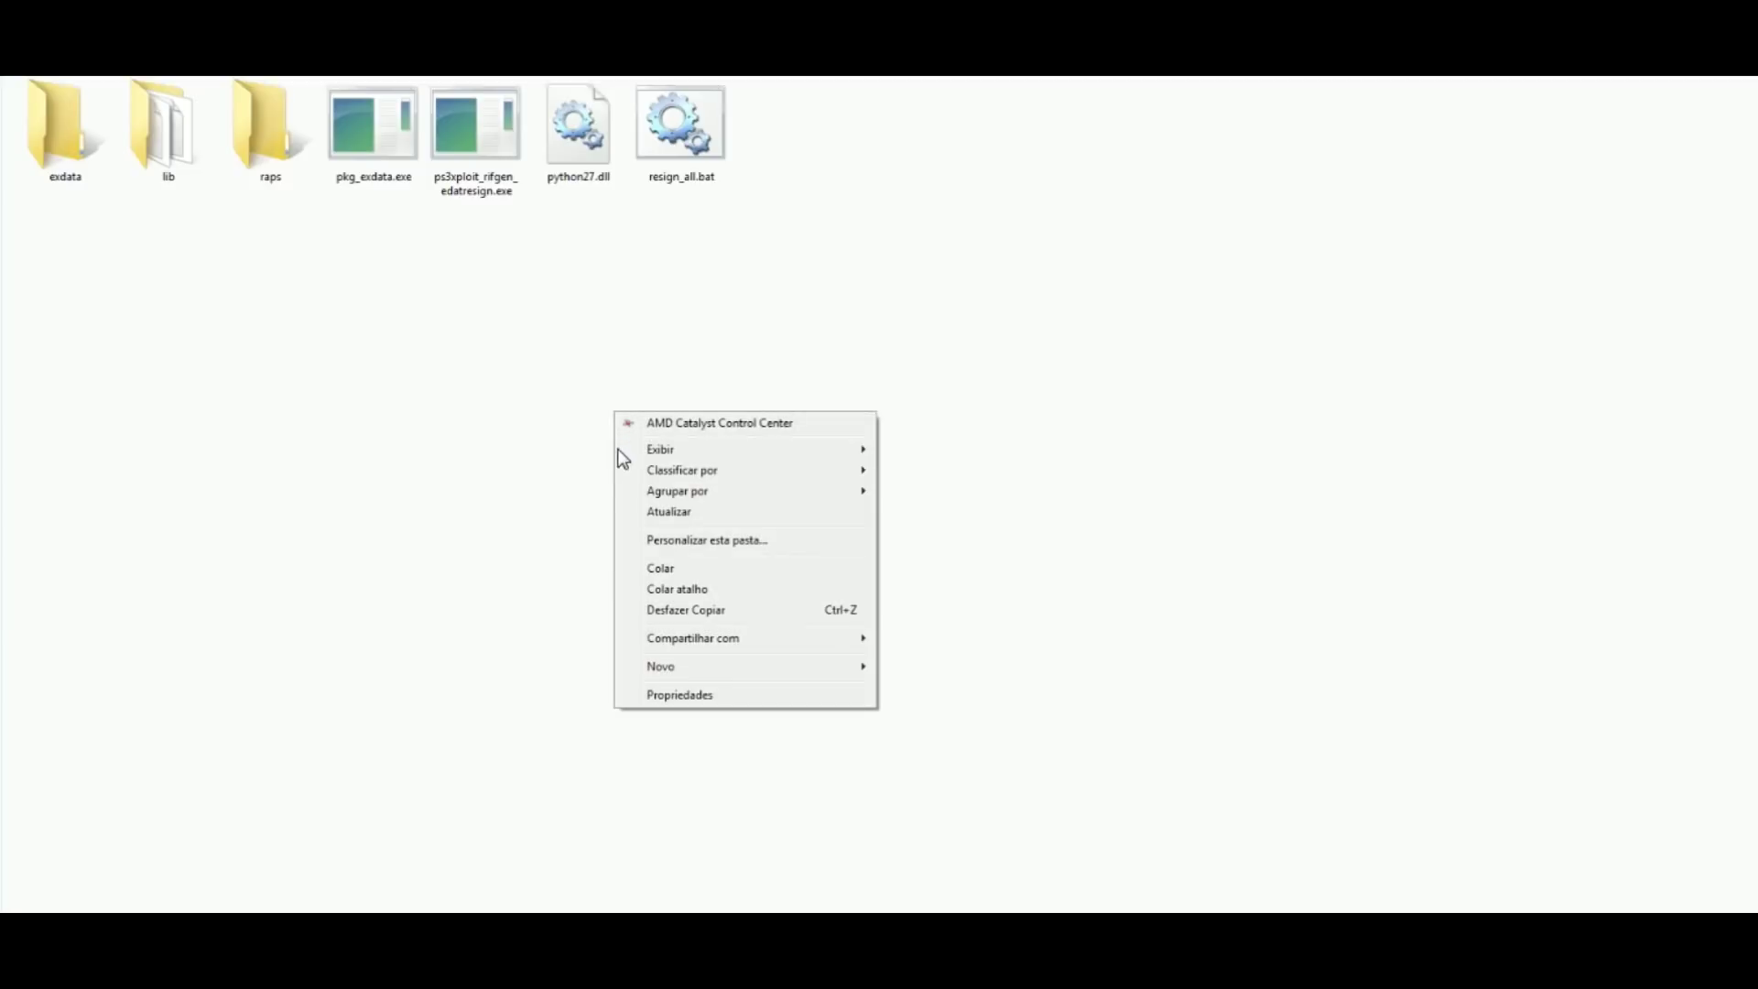
{"action": "left_click", "coordinate": [676, 568]}
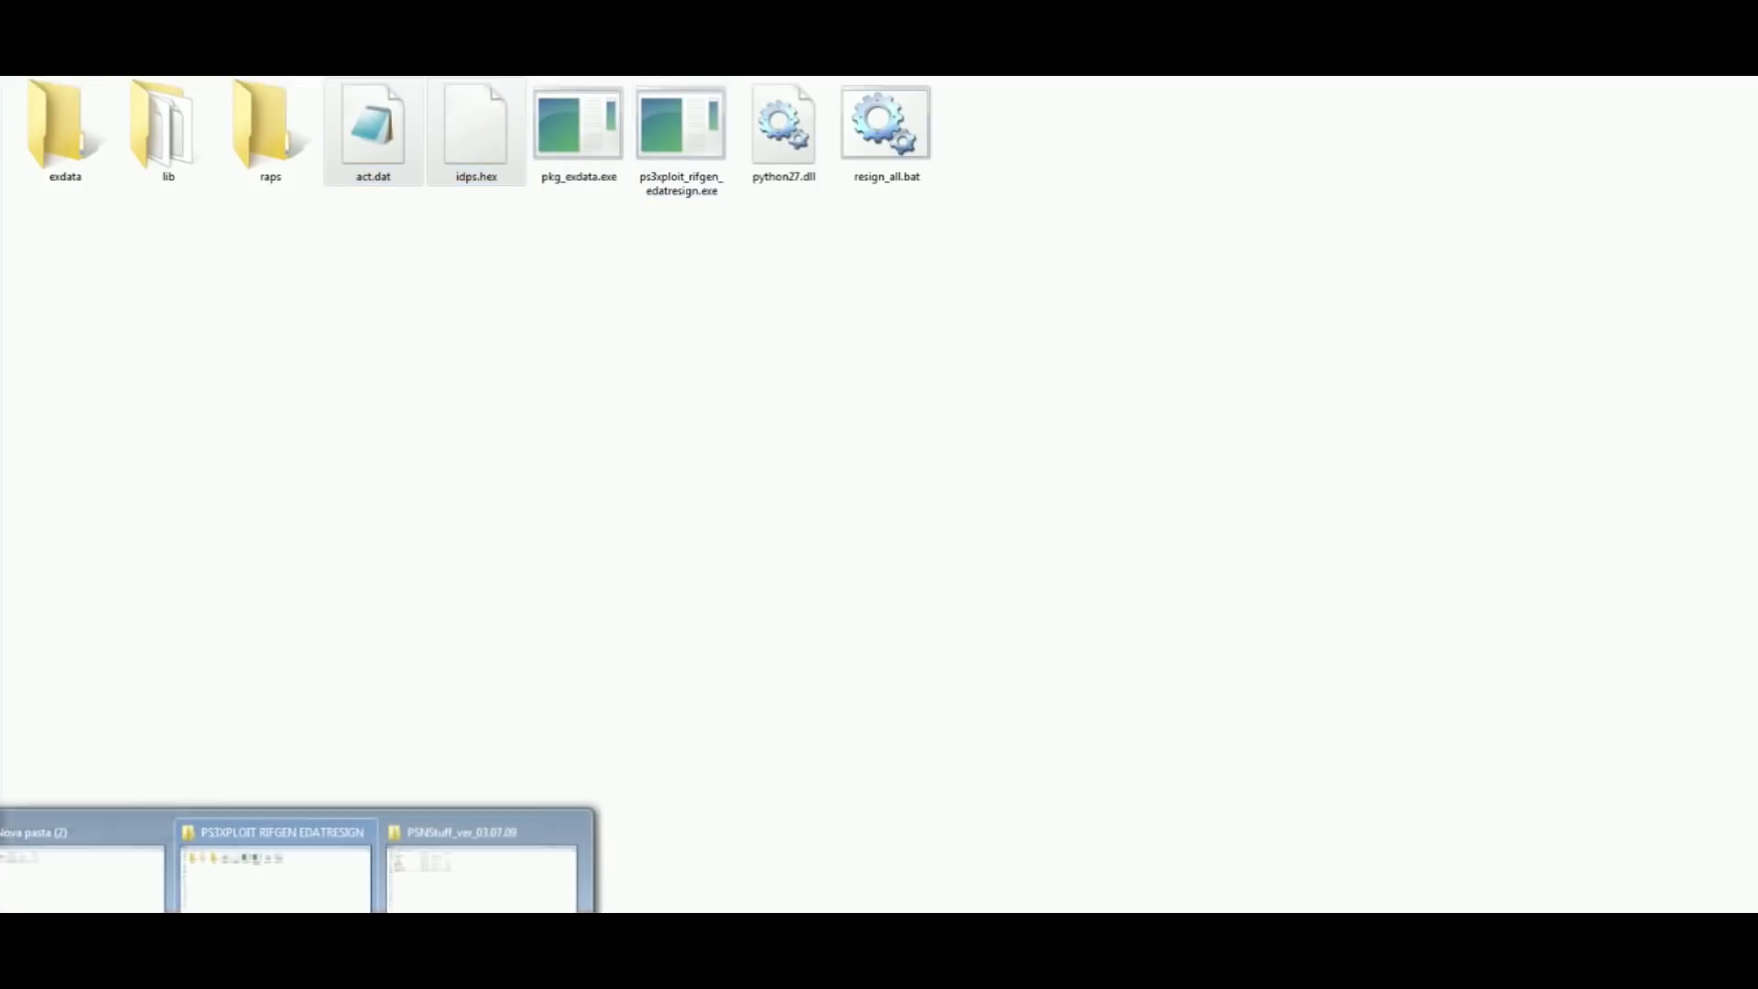
Step: Copy the Dragon Ball Z Battle of Z .pkg and its .rap file from Nova pasta (2) into the PS3XPLOIT RIFGEN EDATRESIGN folder
{"action": "mouse_move", "coordinate": [552, 856]}
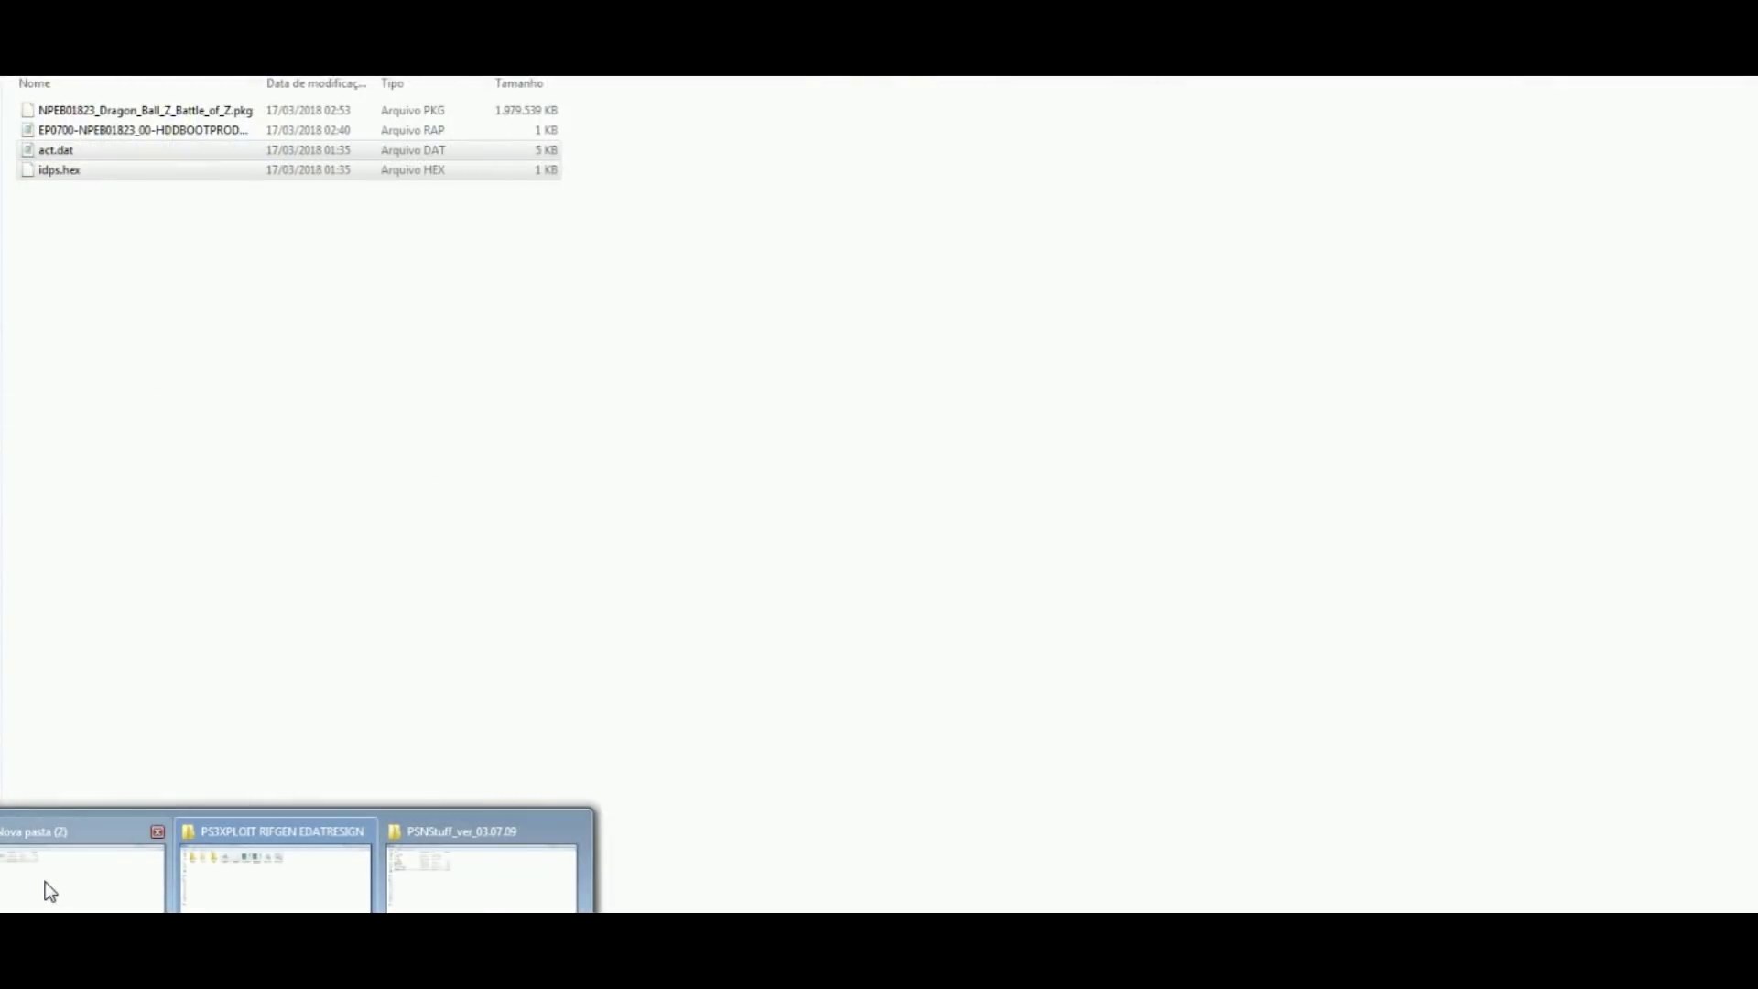
{"action": "left_click", "coordinate": [47, 888]}
{"action": "left_click_drag", "start_coordinate": [667, 105], "coordinate": [394, 137]}
{"action": "right_click", "coordinate": [364, 122]}
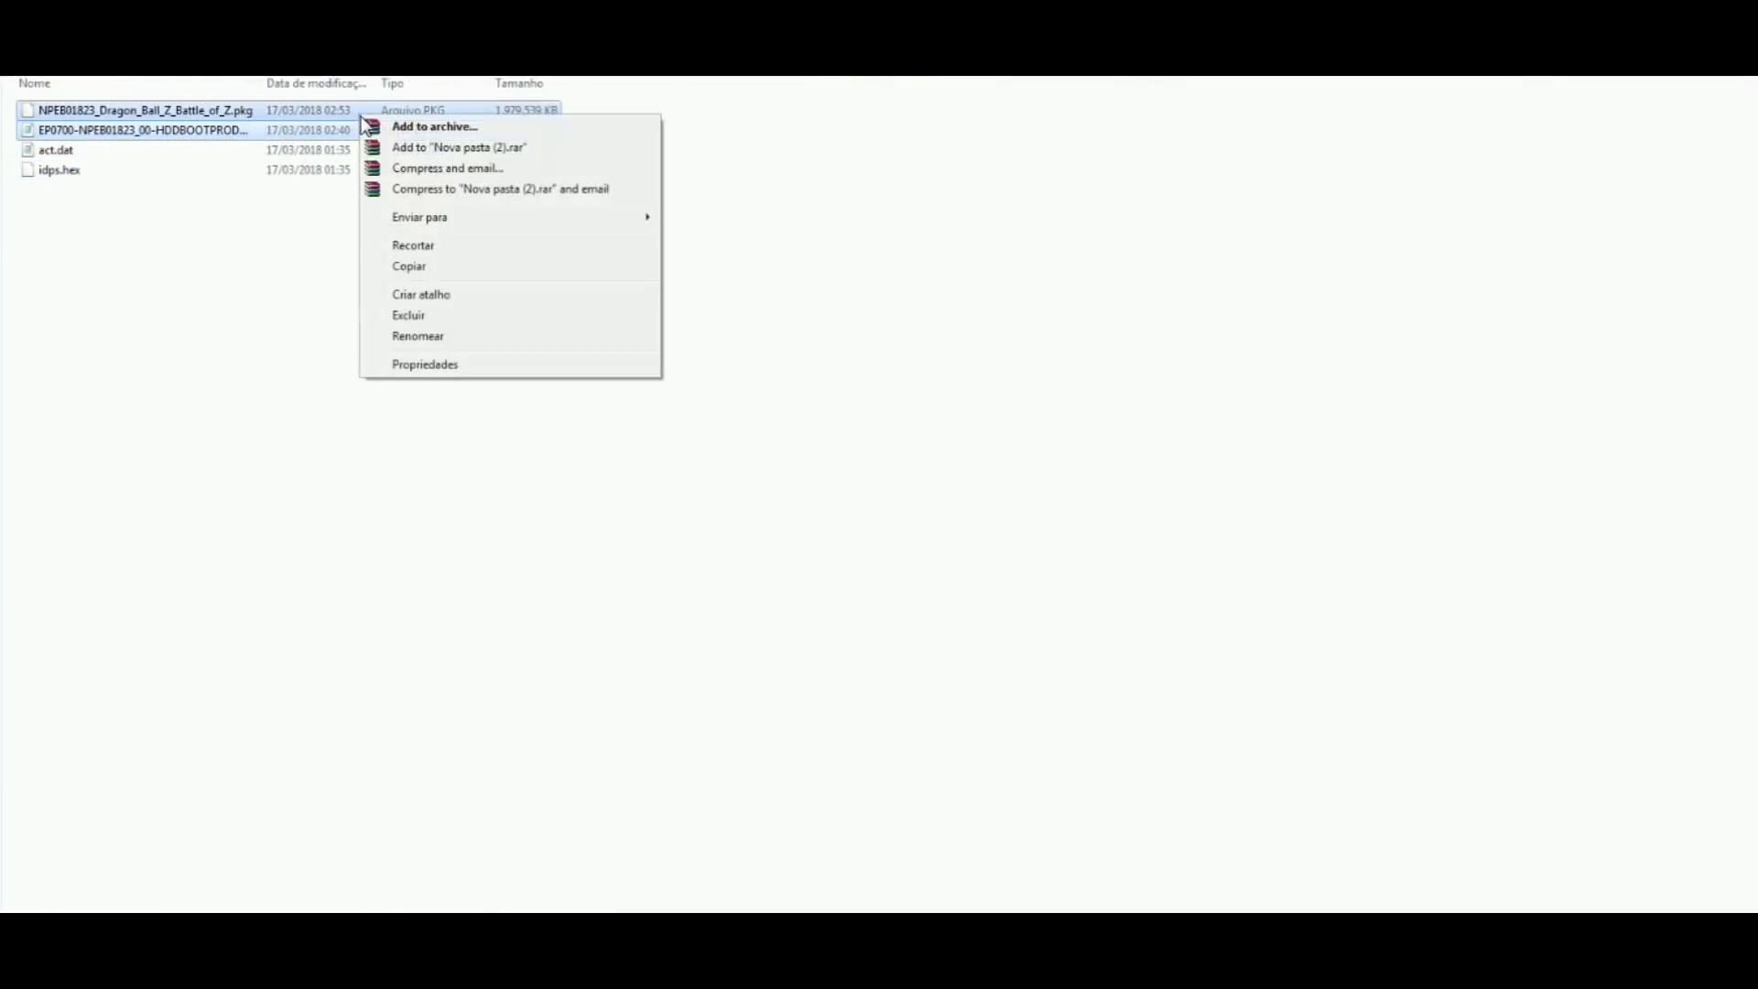
{"action": "left_click", "coordinate": [425, 273]}
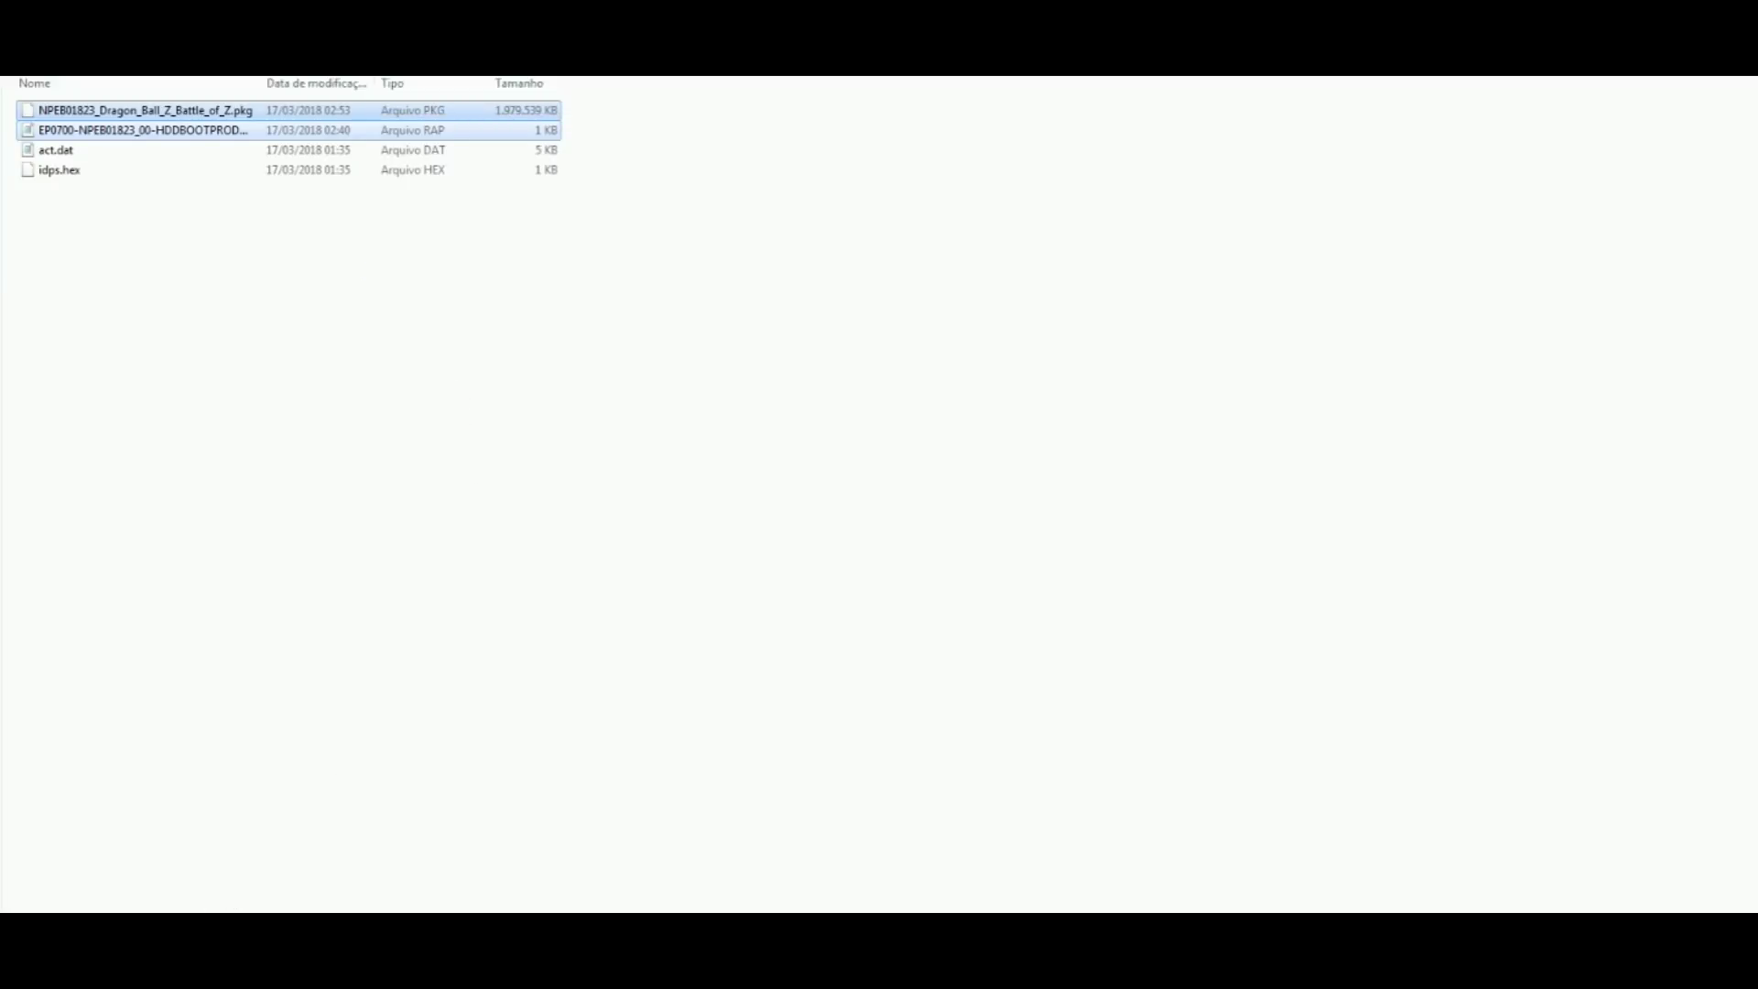
{"action": "left_click", "coordinate": [302, 952]}
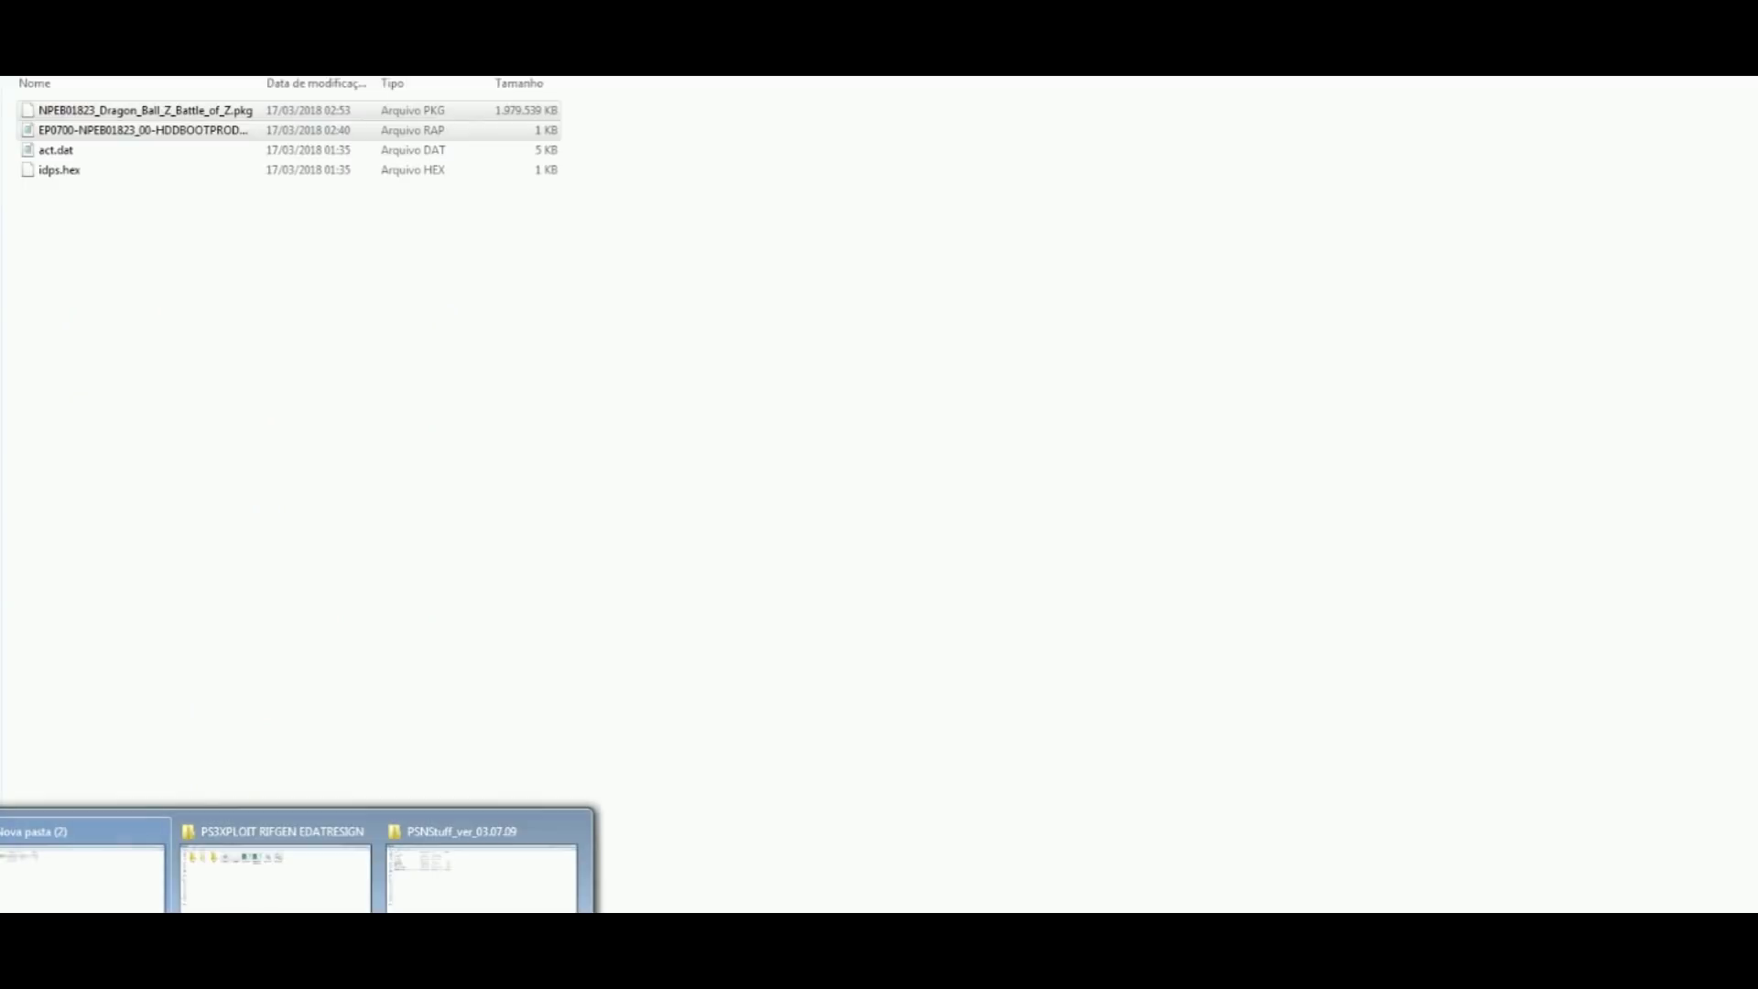
{"action": "left_click", "coordinate": [275, 879]}
{"action": "right_click", "coordinate": [456, 474]}
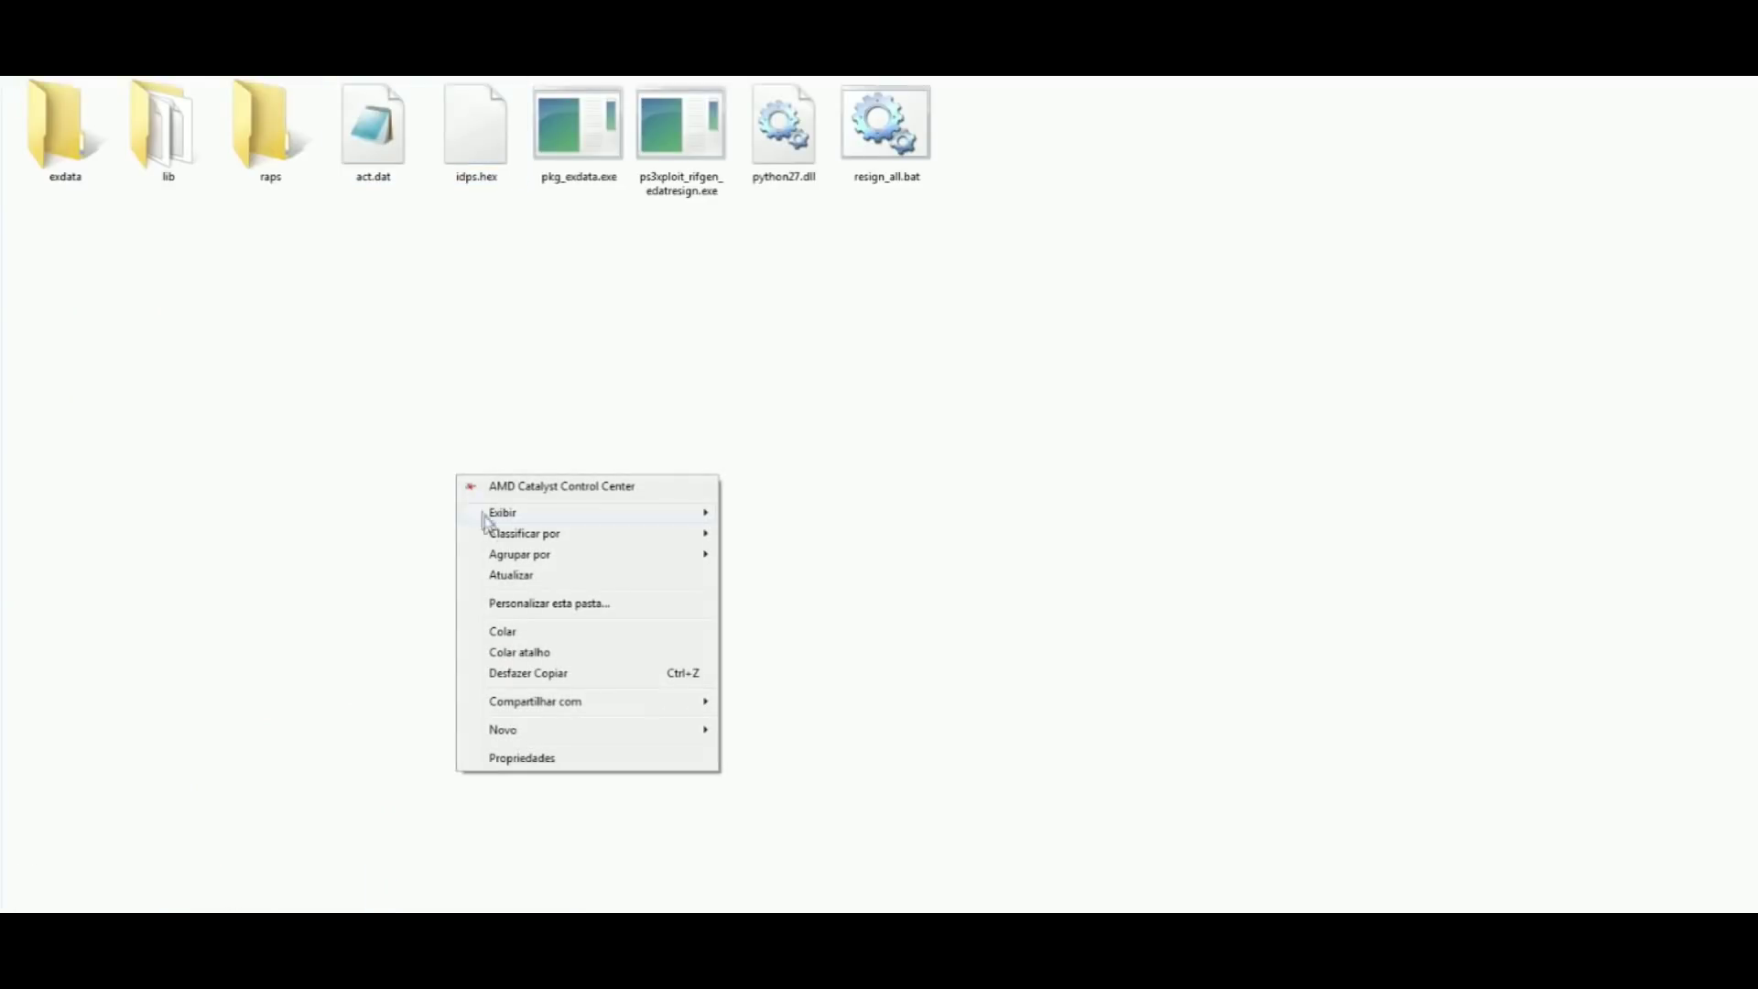
{"action": "left_click", "coordinate": [550, 632]}
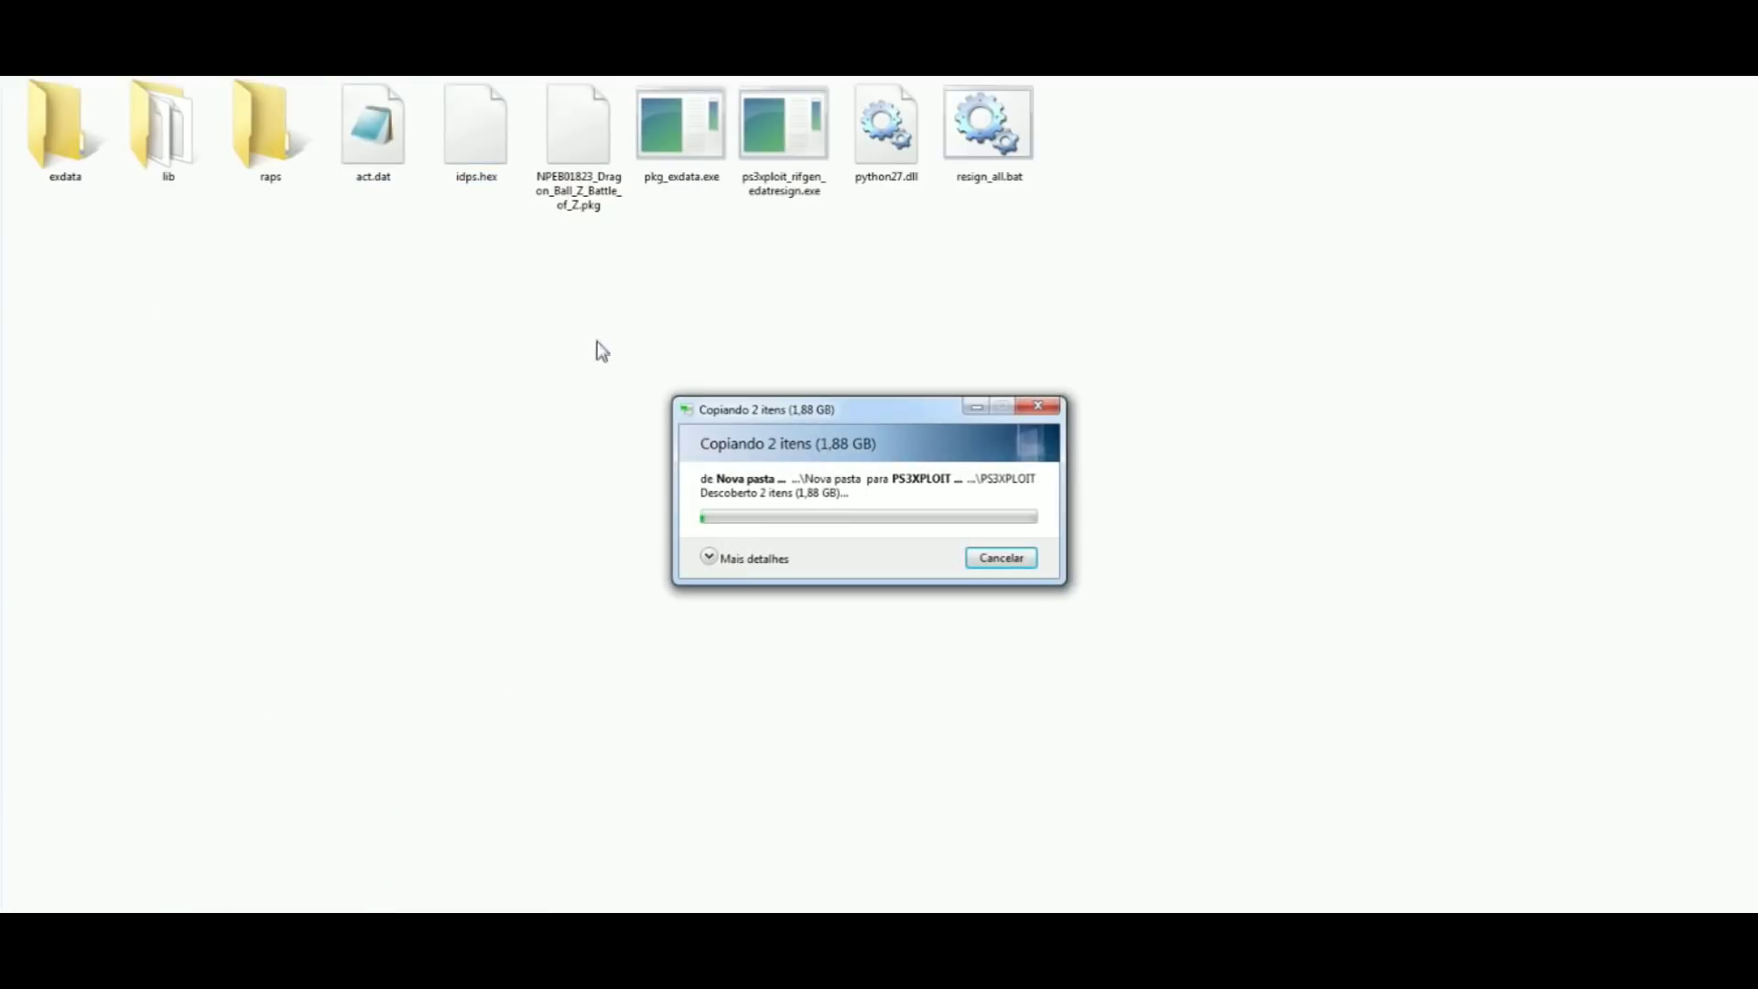
{"action": "left_click", "coordinate": [591, 157]}
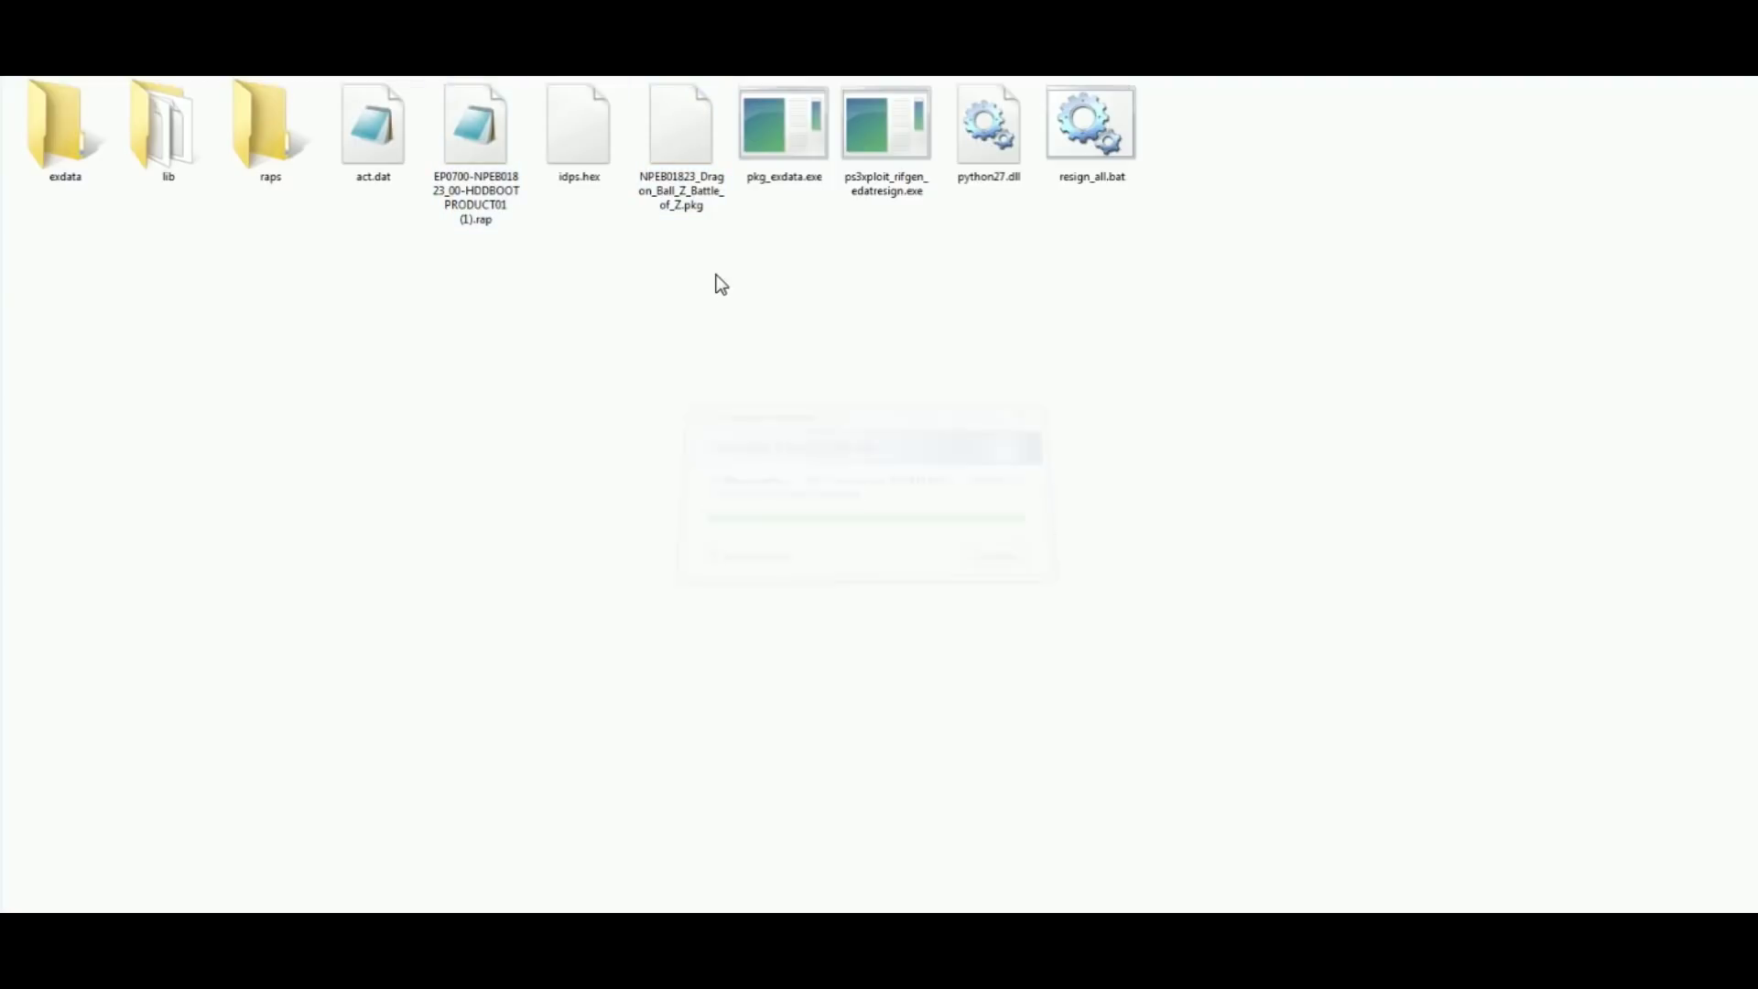
Step: Remove the "(1)" suffix from the .rap file's name so it reads EP0700-NPEB01823_00-HDDBOOTPRODUCT01.rap
{"action": "left_click", "coordinate": [485, 215]}
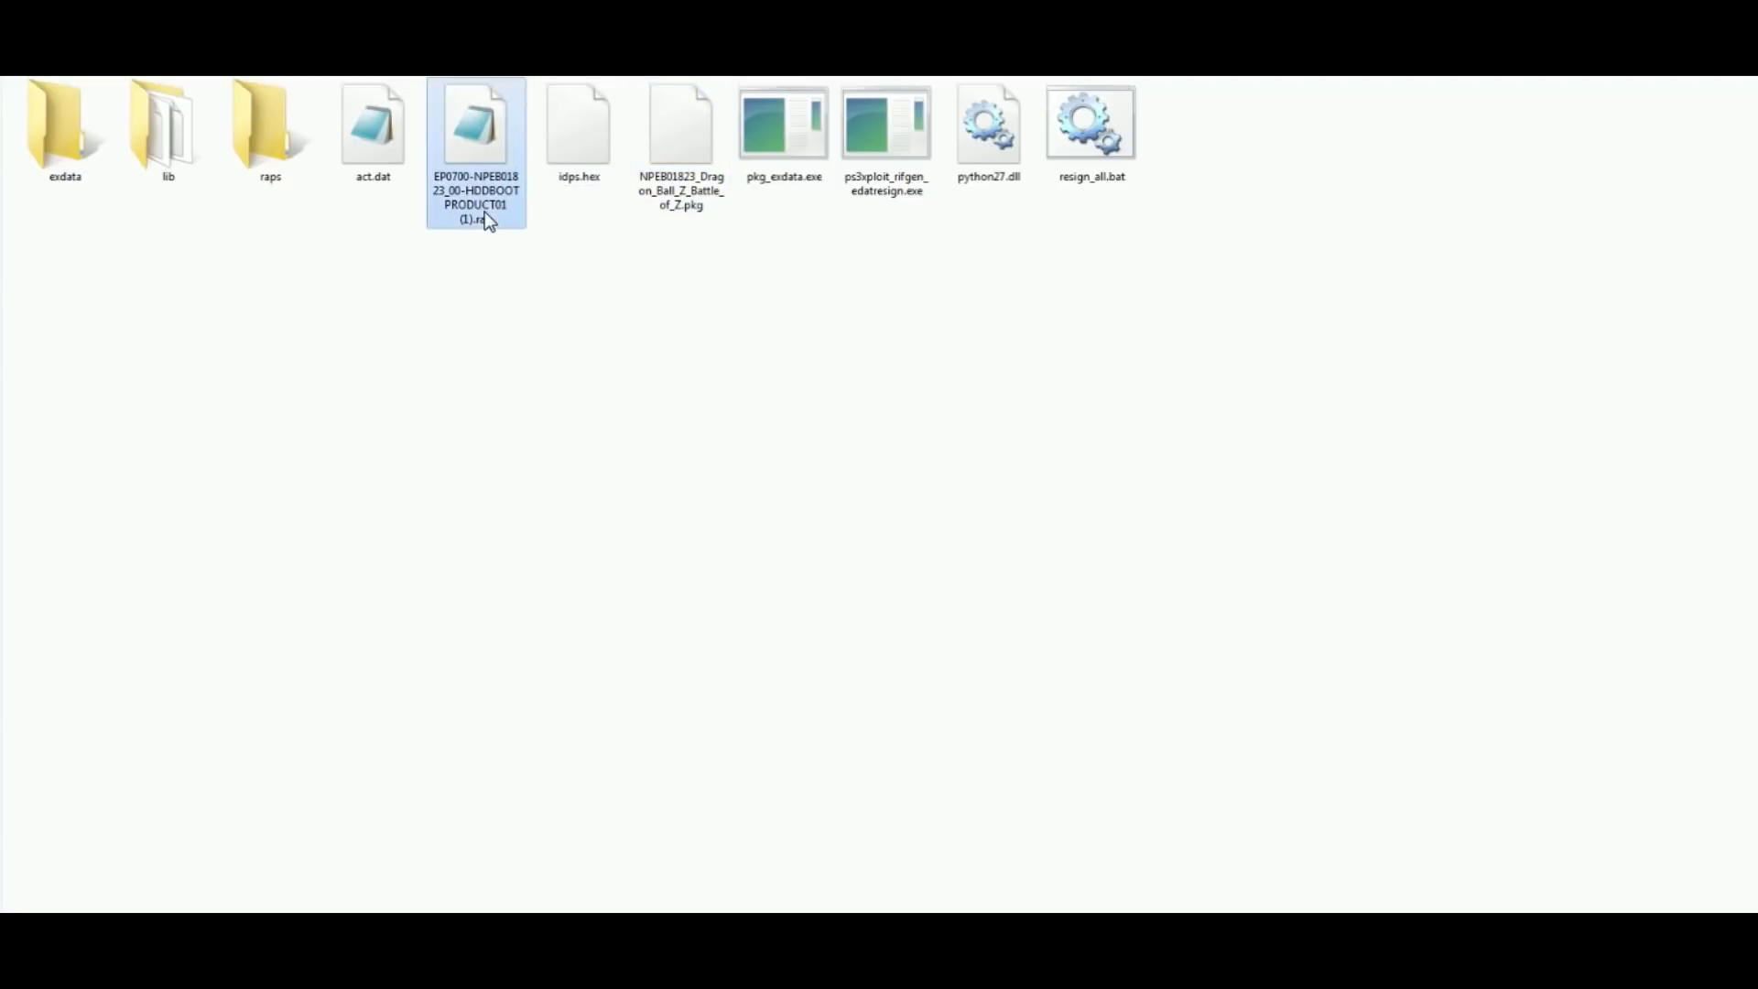
{"action": "left_click", "coordinate": [467, 220]}
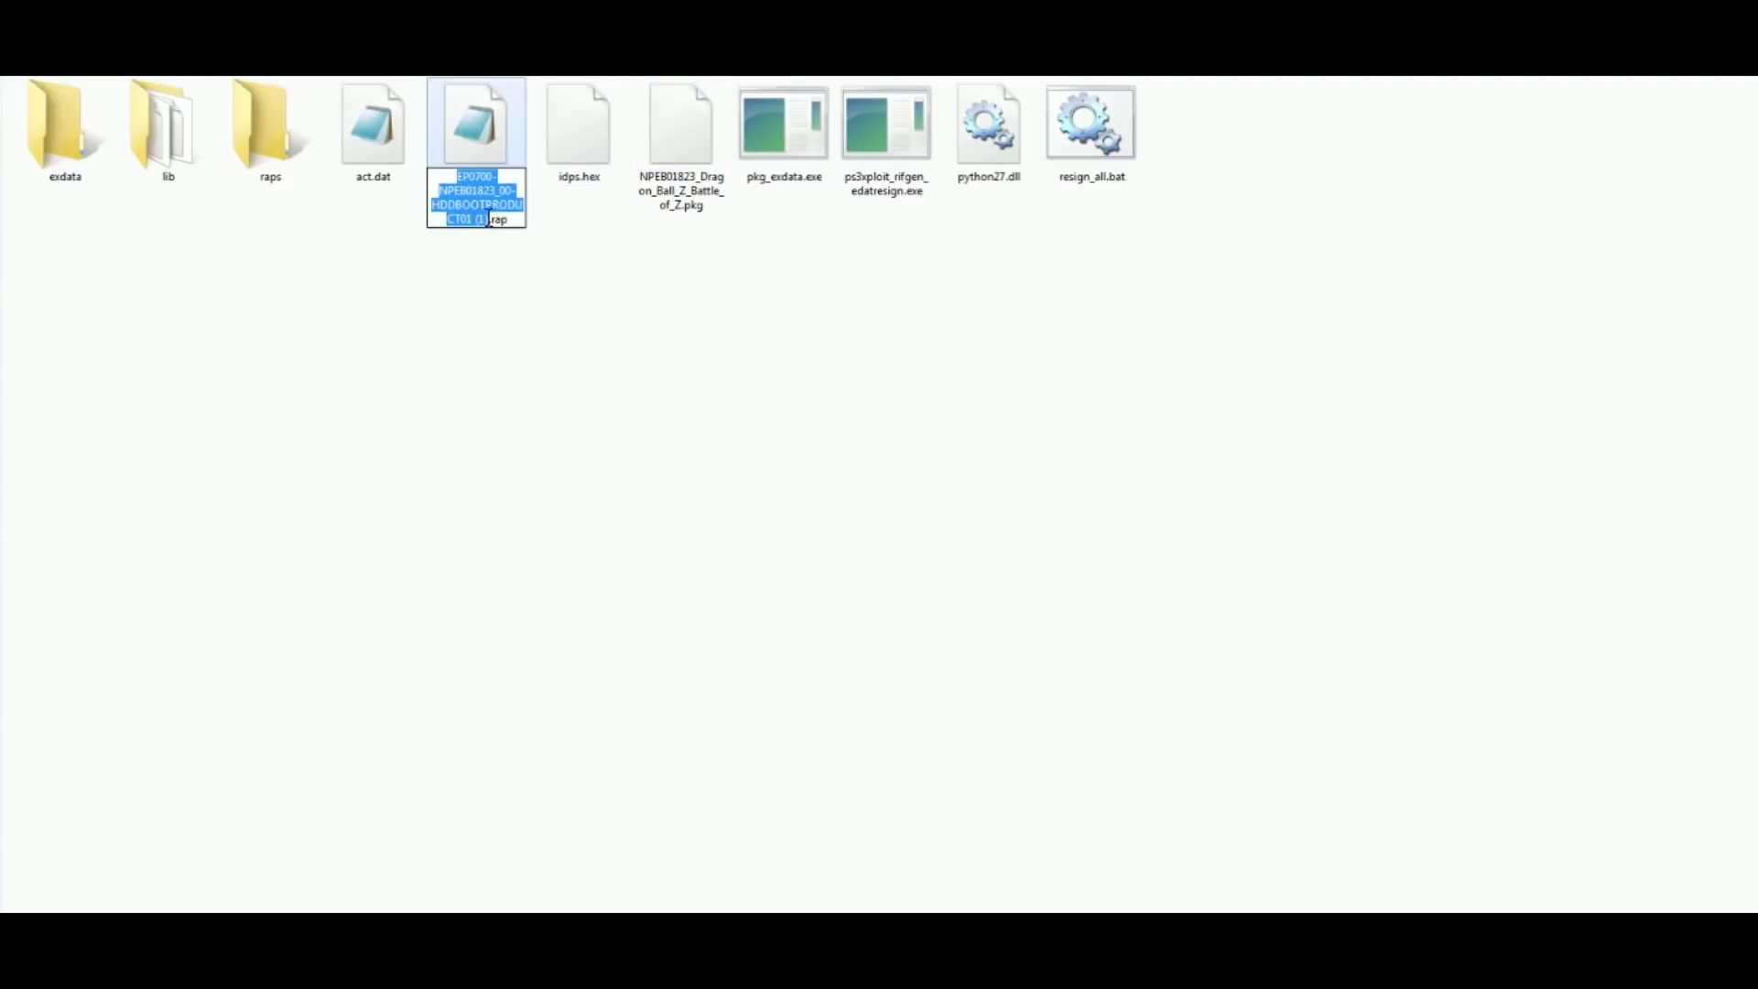
{"action": "left_click_drag", "start_coordinate": [477, 219], "coordinate": [485, 205]}
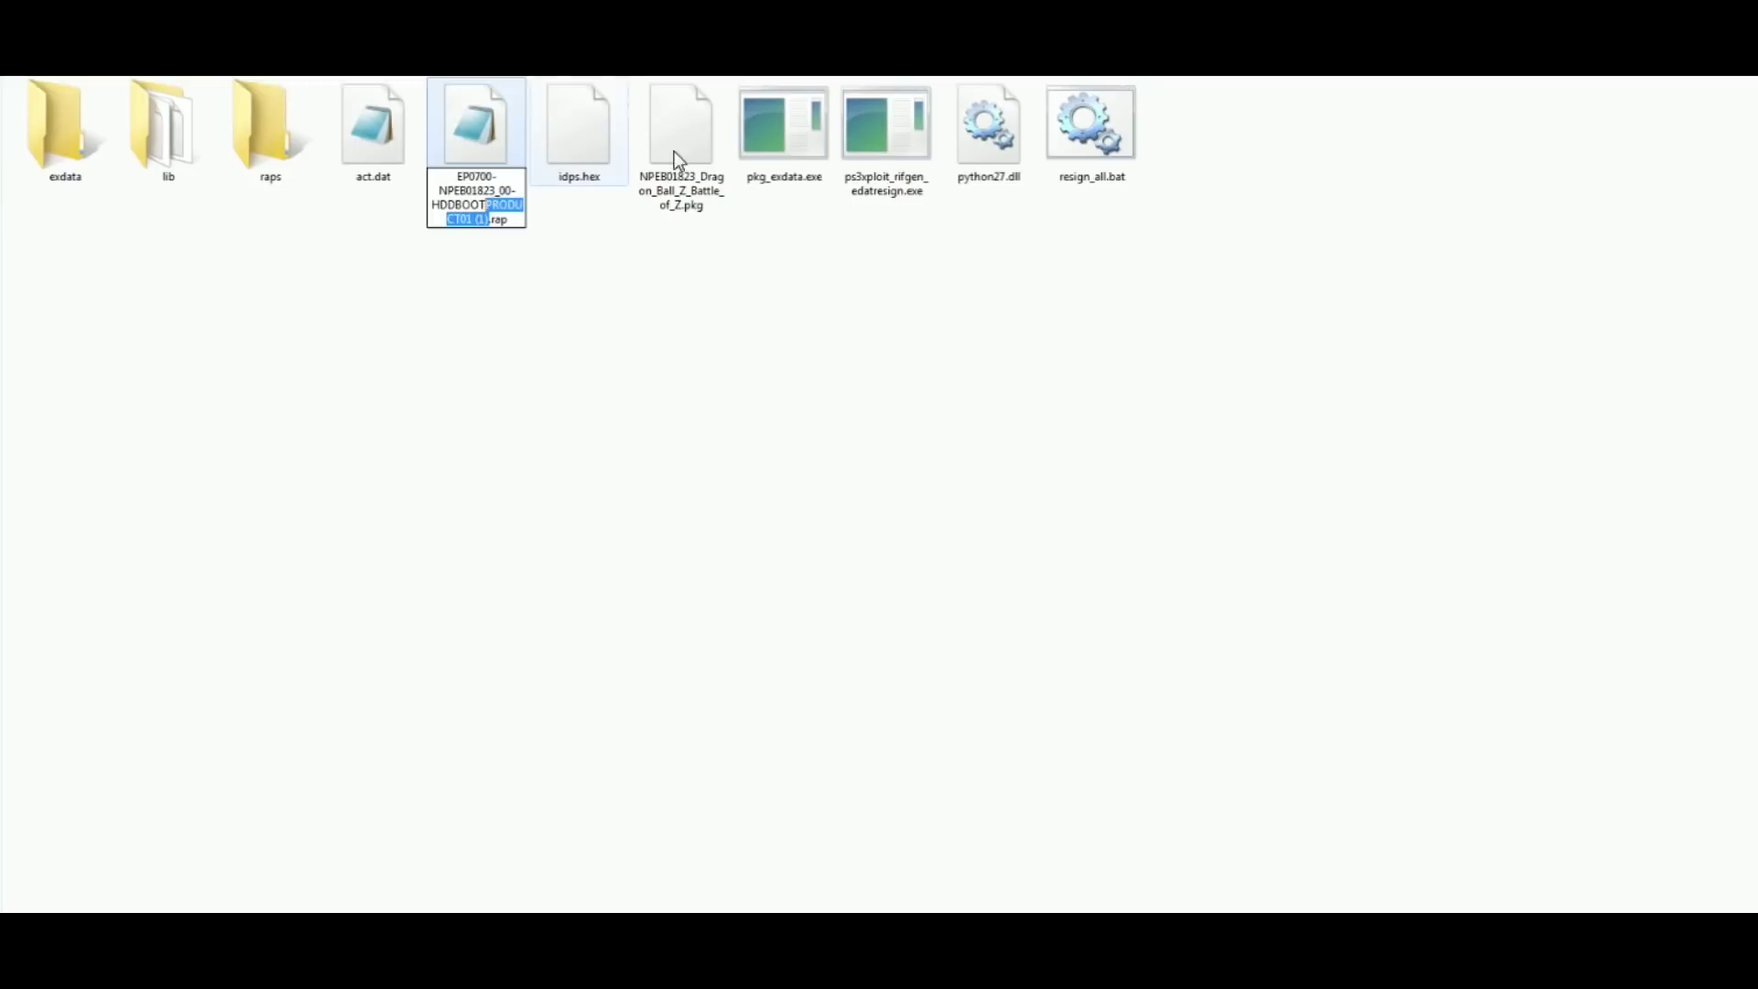
{"action": "left_click", "coordinate": [486, 221]}
{"action": "key", "text": "BackSpace"}
{"action": "key", "text": "BackSpace"}
{"action": "key", "text": "BackSpace"}
{"action": "key", "text": "BackSpace"}
{"action": "left_click", "coordinate": [549, 261]}
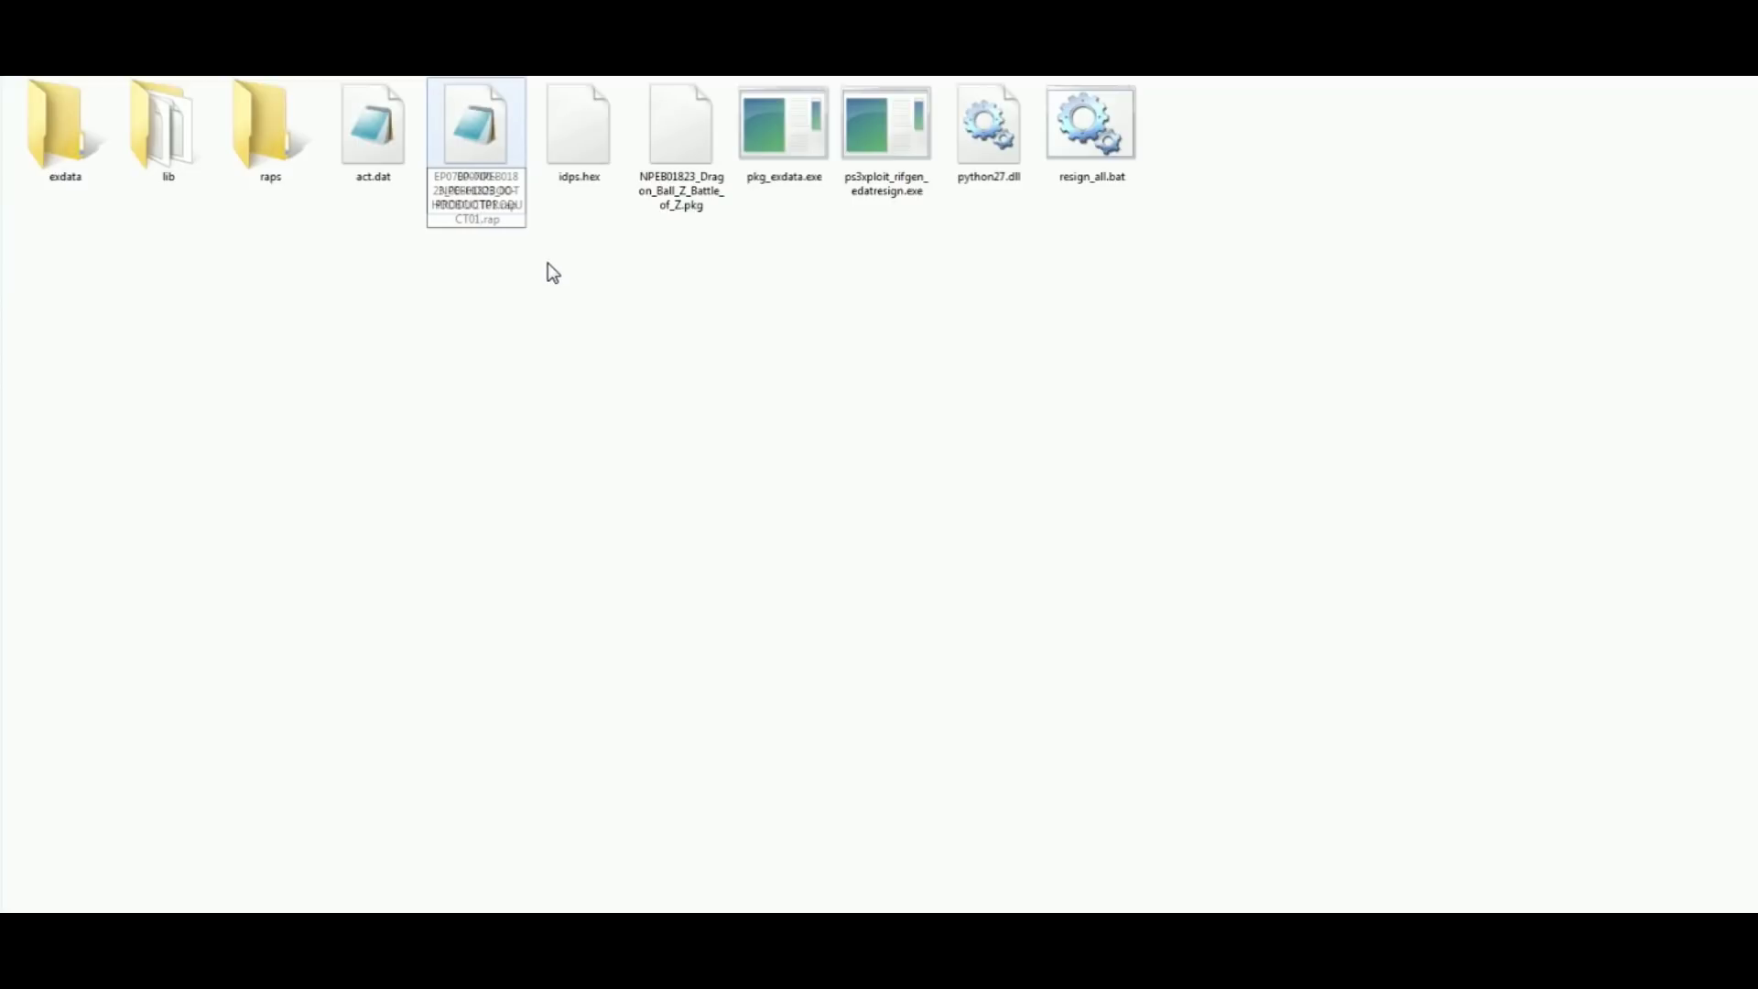
Step: Move the .rap file into the raps folder, then run resign_all.bat and dismiss its console
{"action": "left_click_drag", "start_coordinate": [485, 134], "coordinate": [279, 177]}
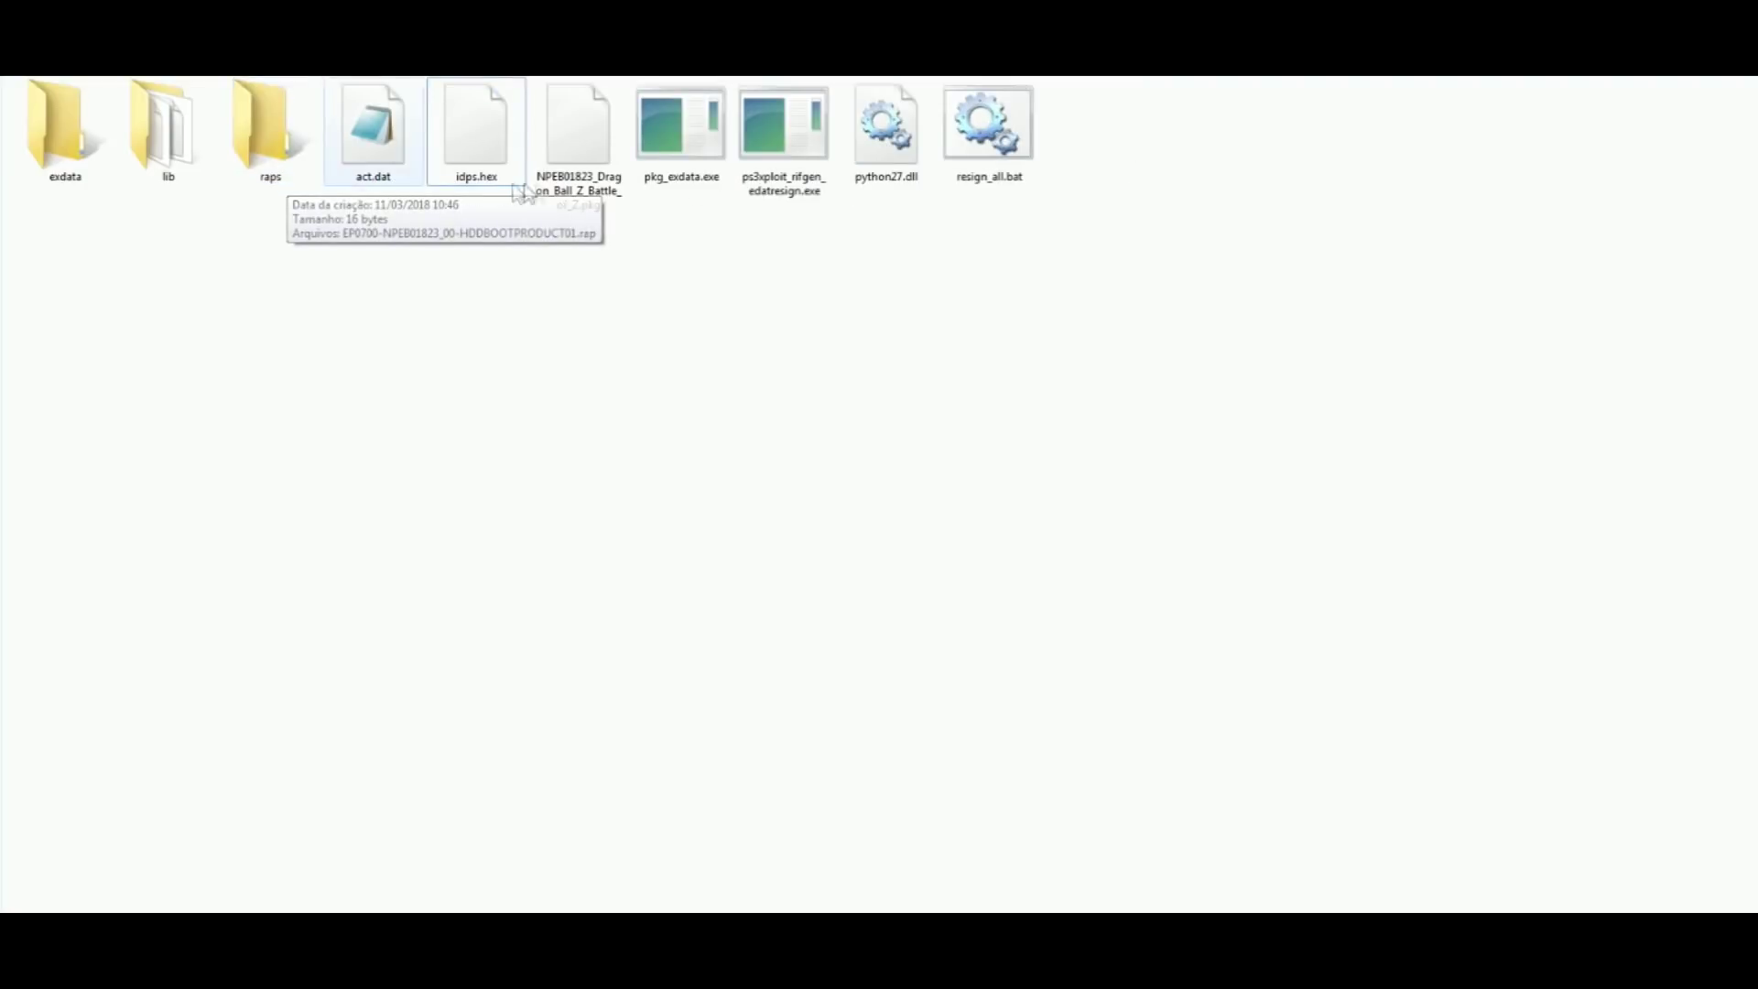
{"action": "double_click", "coordinate": [986, 132]}
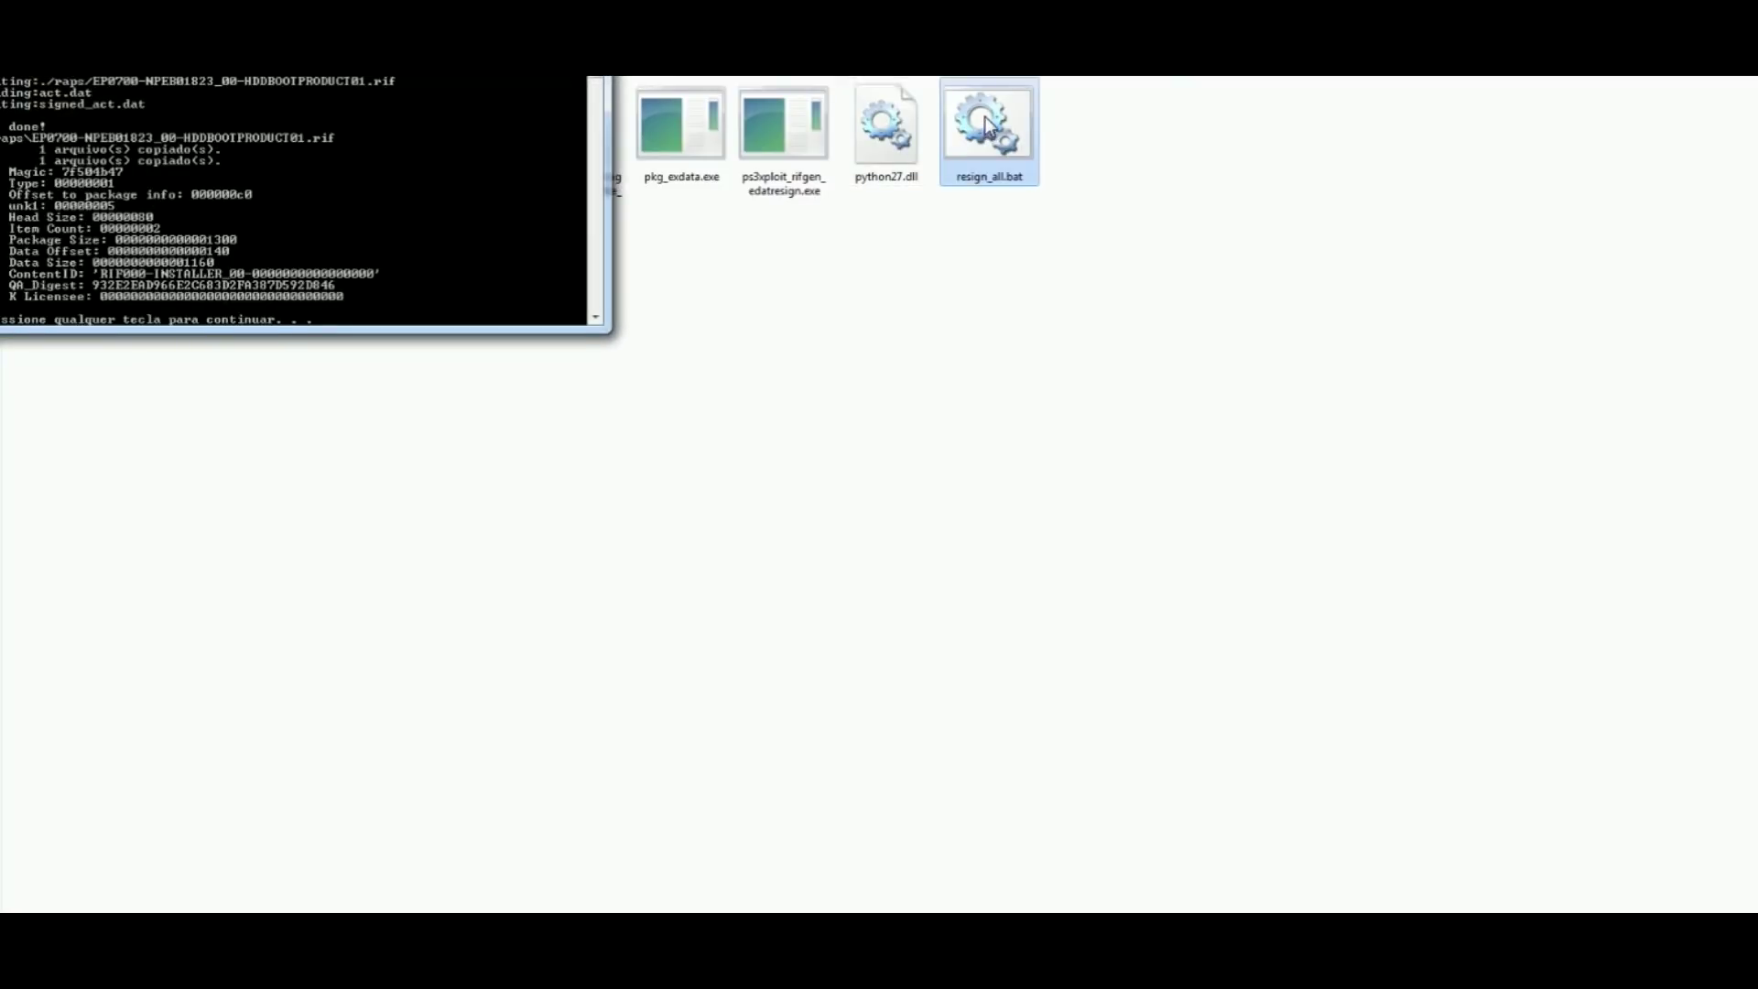
{"action": "left_click_drag", "start_coordinate": [416, 28], "coordinate": [686, 222]}
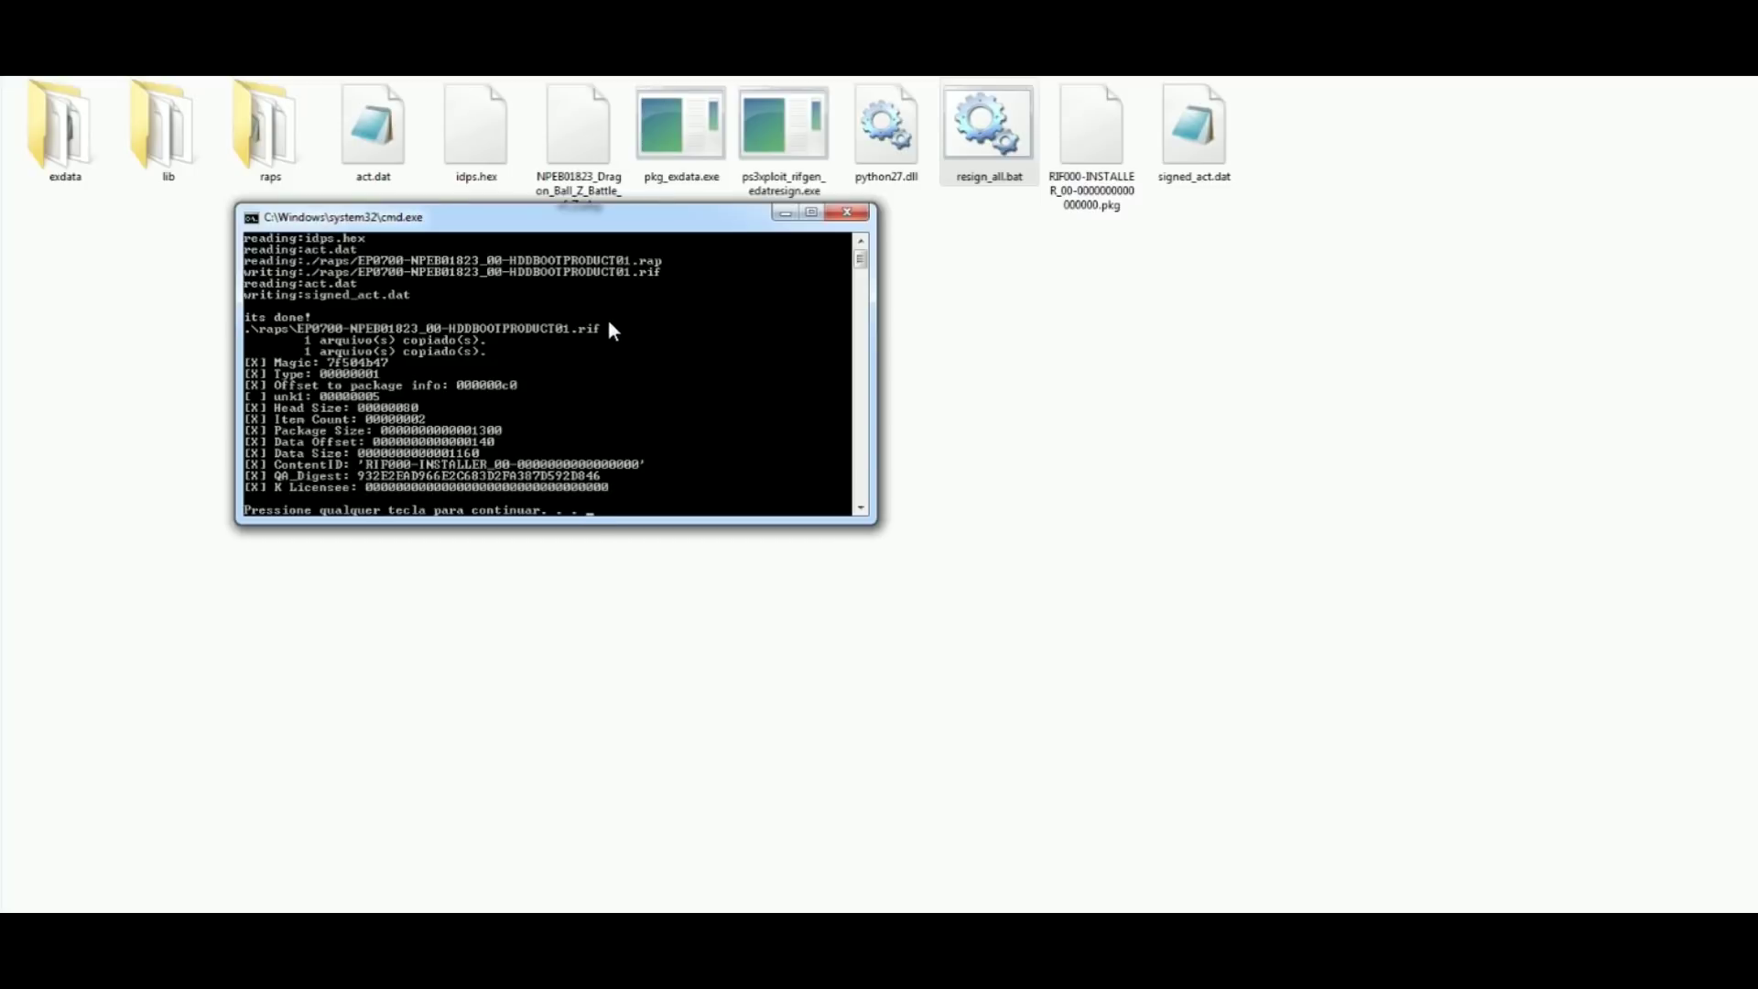
{"action": "key", "text": "Return"}
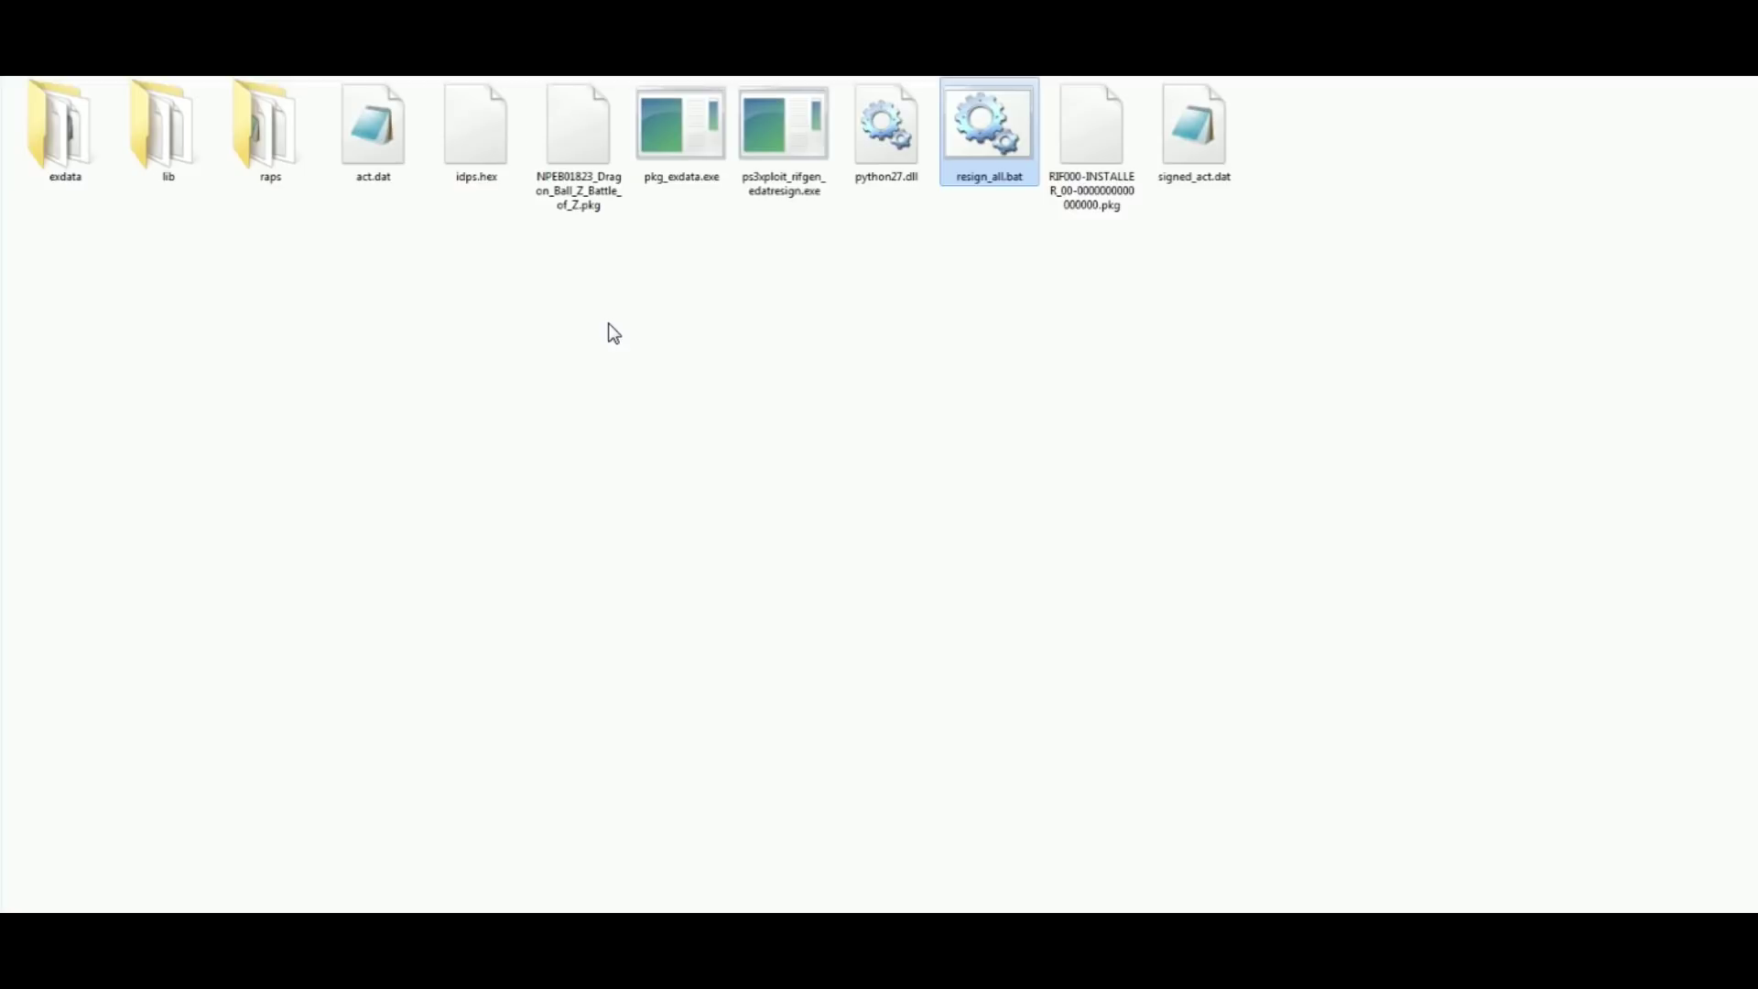
Step: Copy EP0700-NPEB01823_00-HDDBOOTPRODUCT01.rif from the exdata folder into the main PS3XPLOIT RIFGEN EDATRESIGN folder
{"action": "left_click", "coordinate": [1064, 160]}
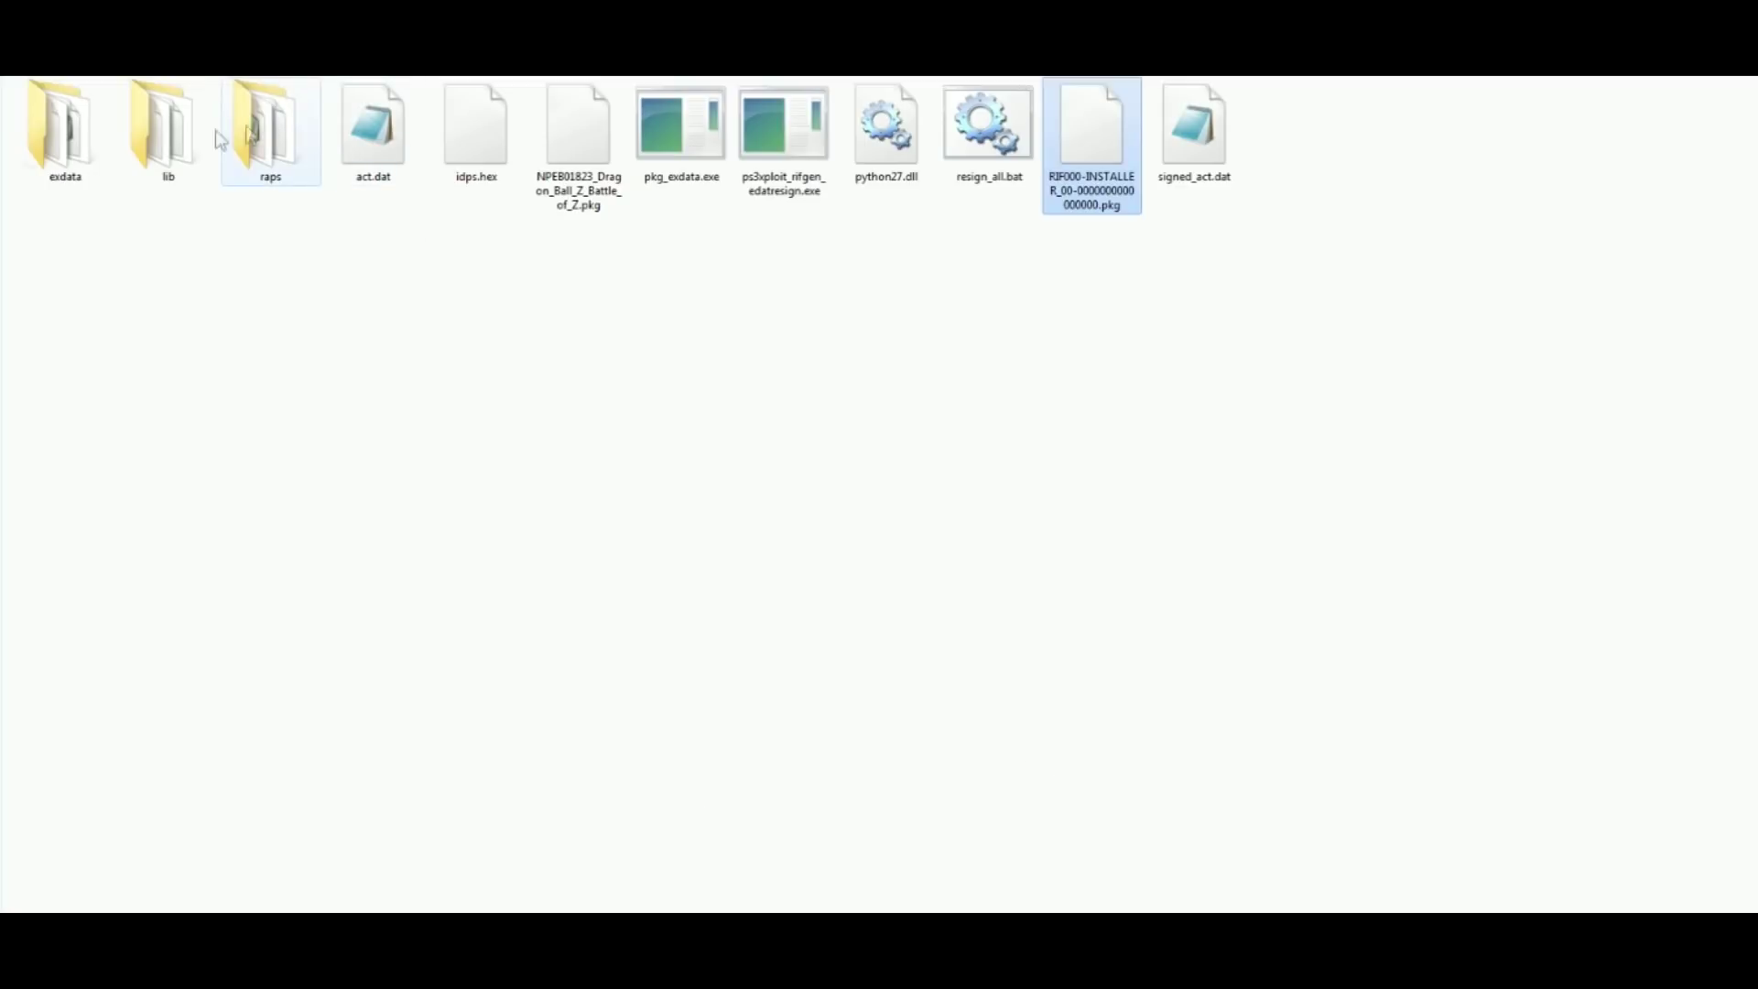
{"action": "double_click", "coordinate": [59, 123]}
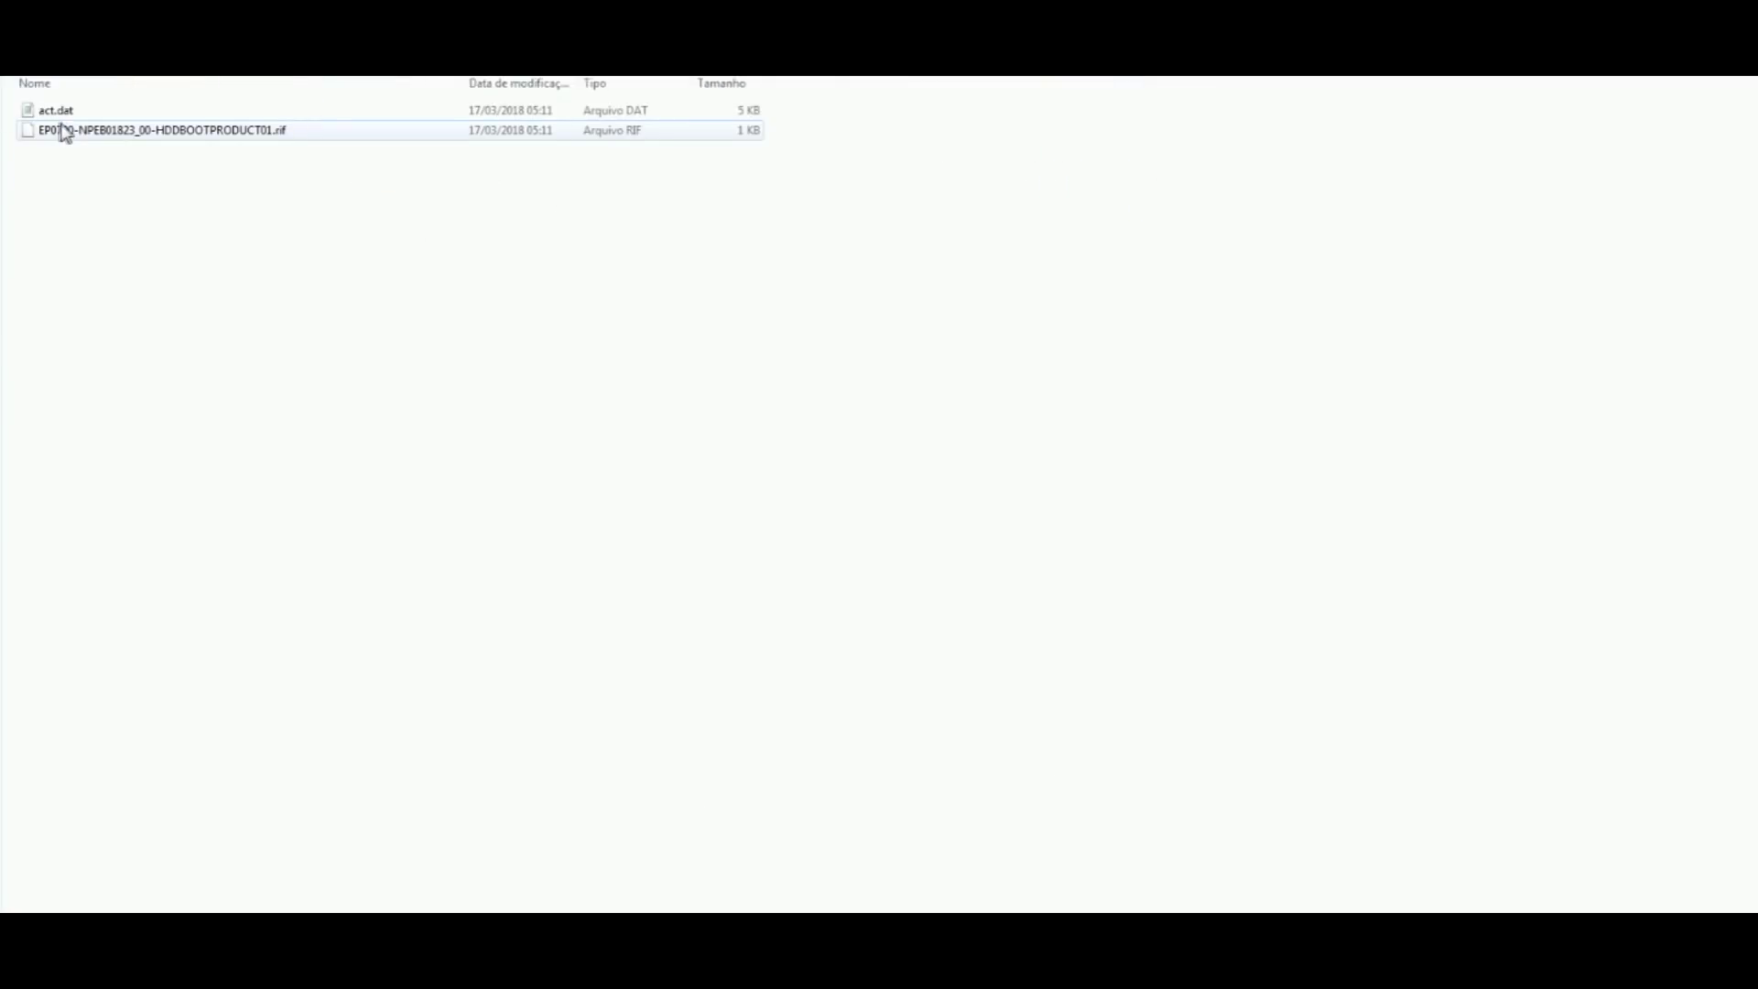
{"action": "left_click", "coordinate": [201, 132]}
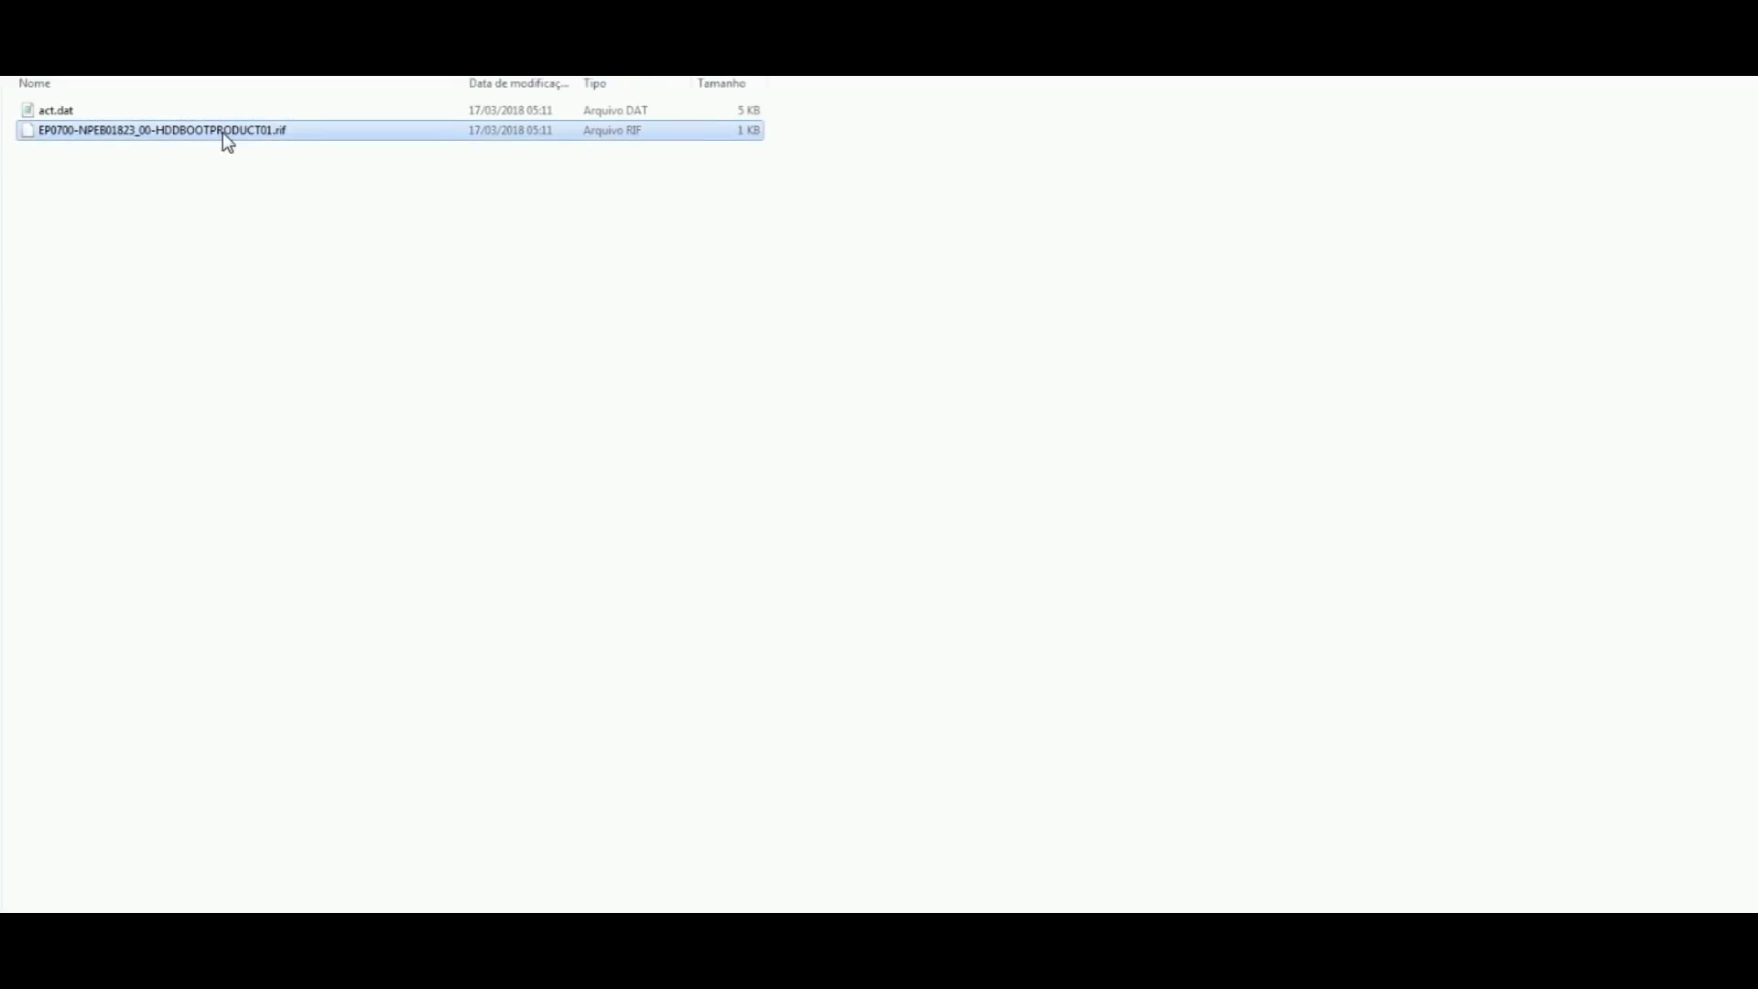
{"action": "right_click", "coordinate": [162, 125]}
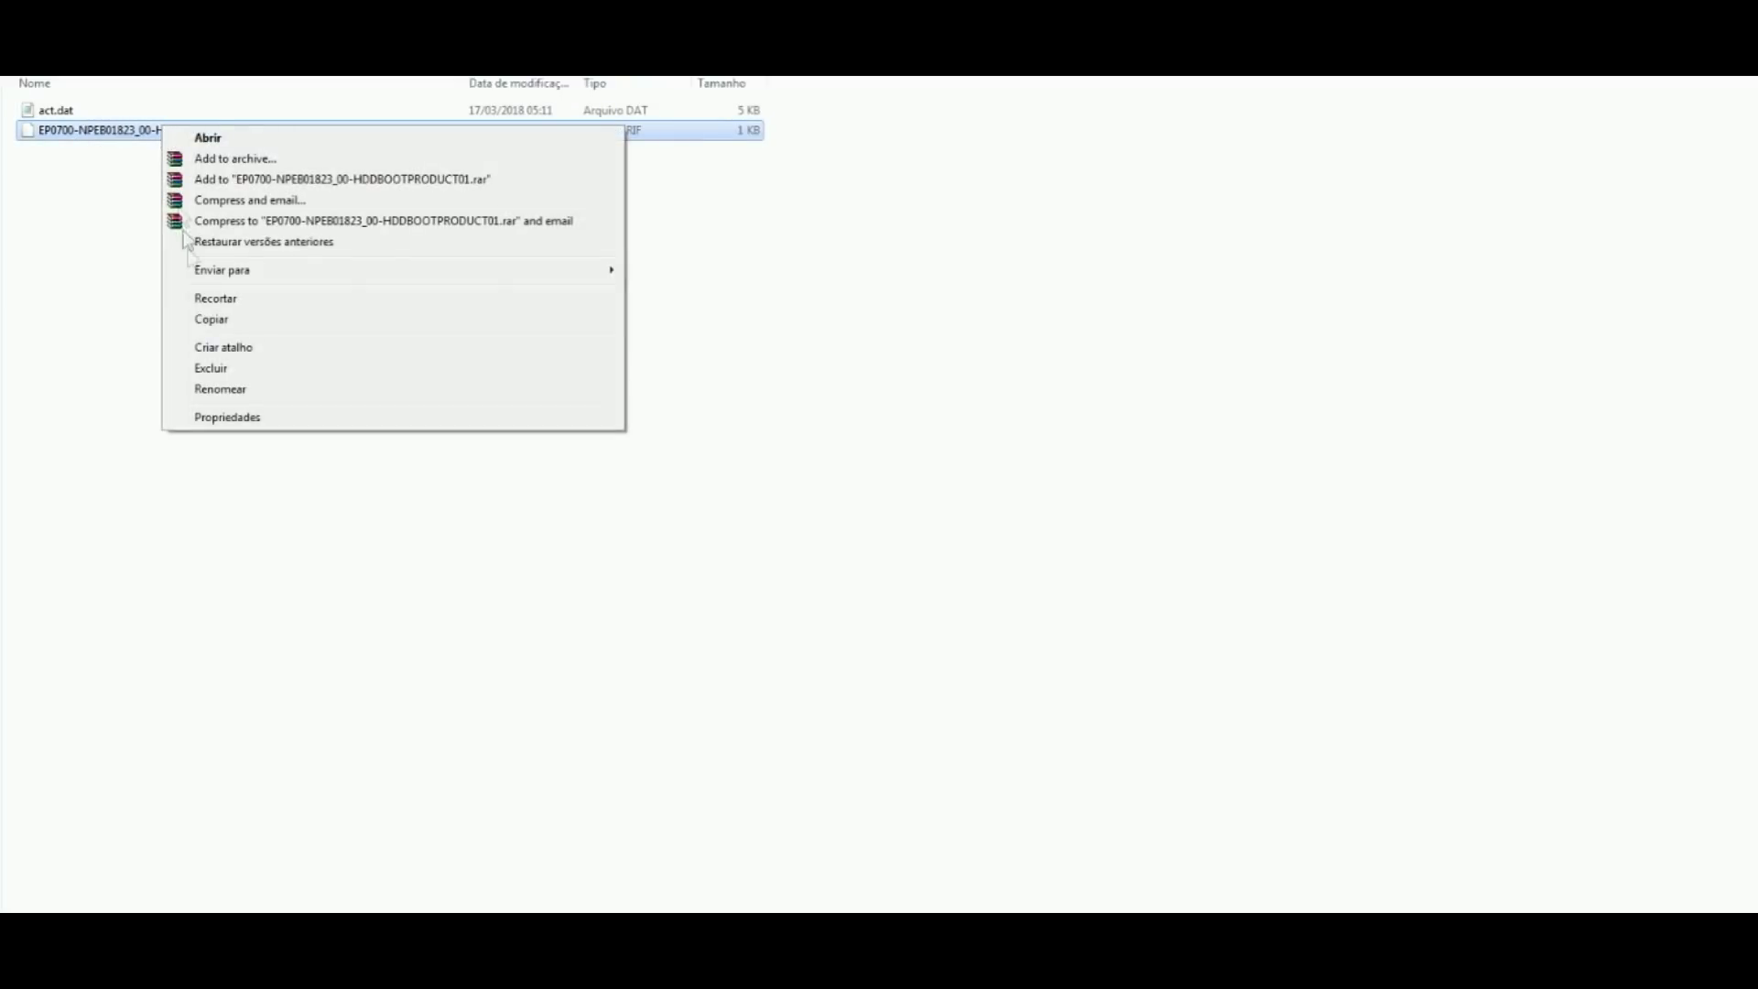
{"action": "left_click", "coordinate": [212, 319]}
{"action": "key", "text": "BackSpace"}
{"action": "right_click", "coordinate": [963, 471]}
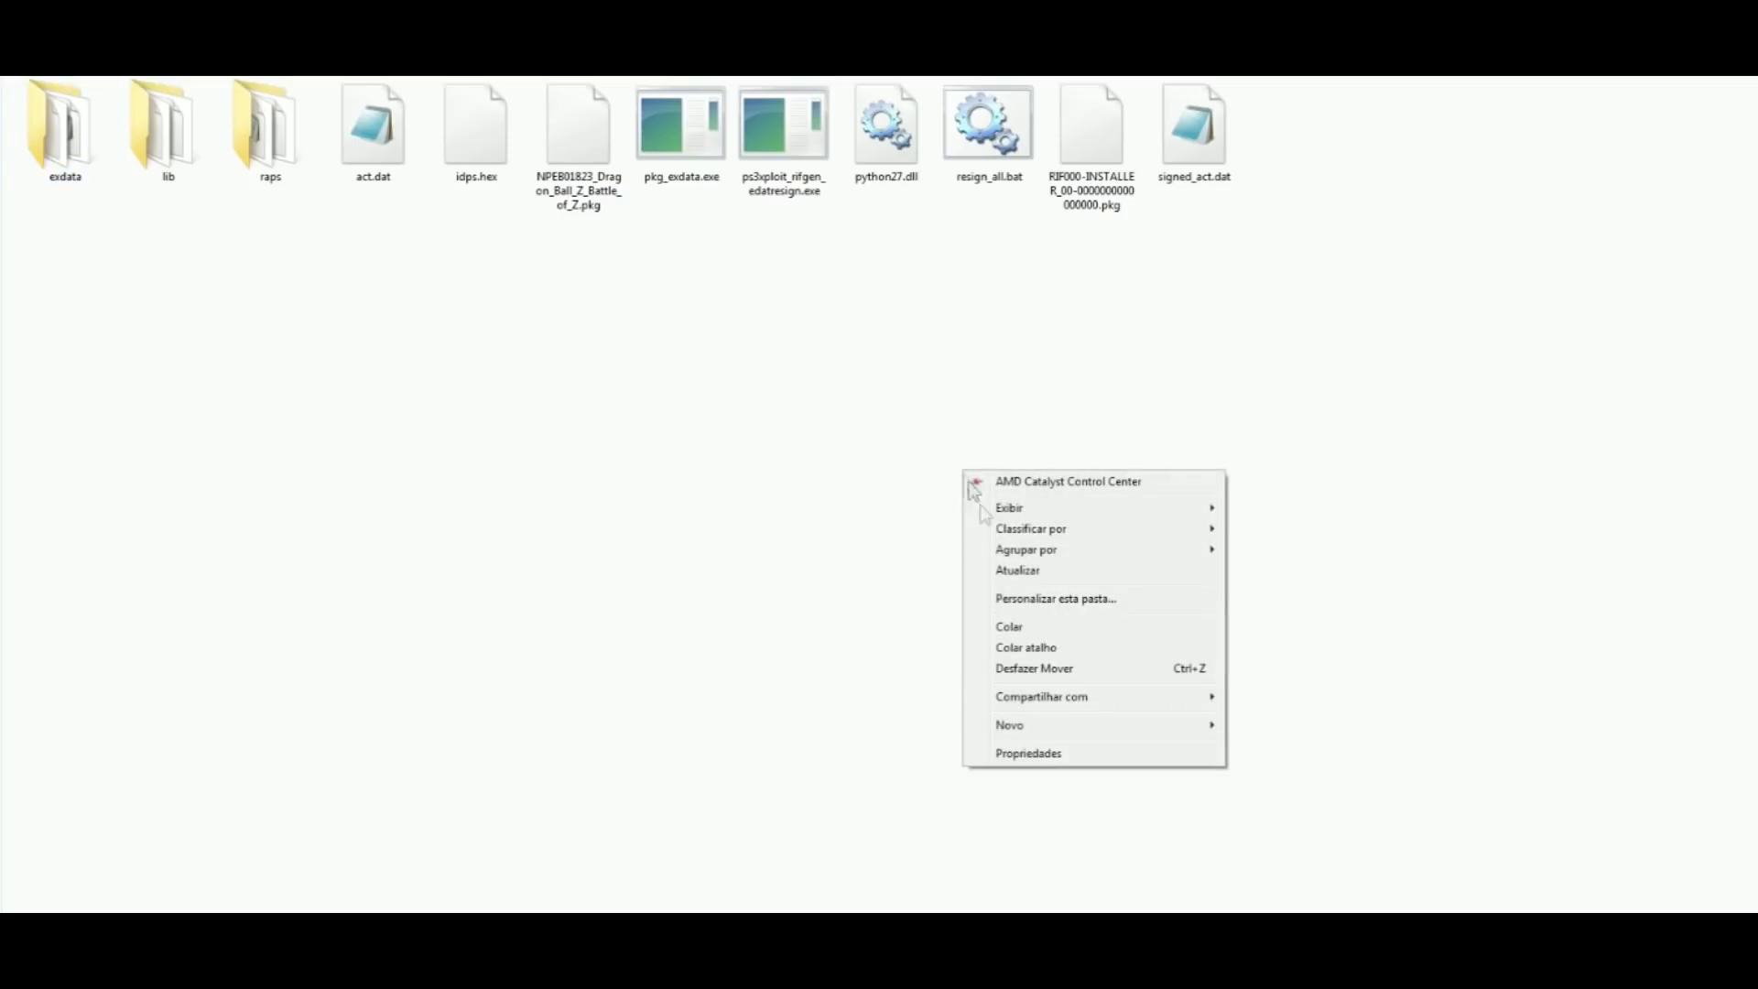
{"action": "left_click", "coordinate": [1042, 628]}
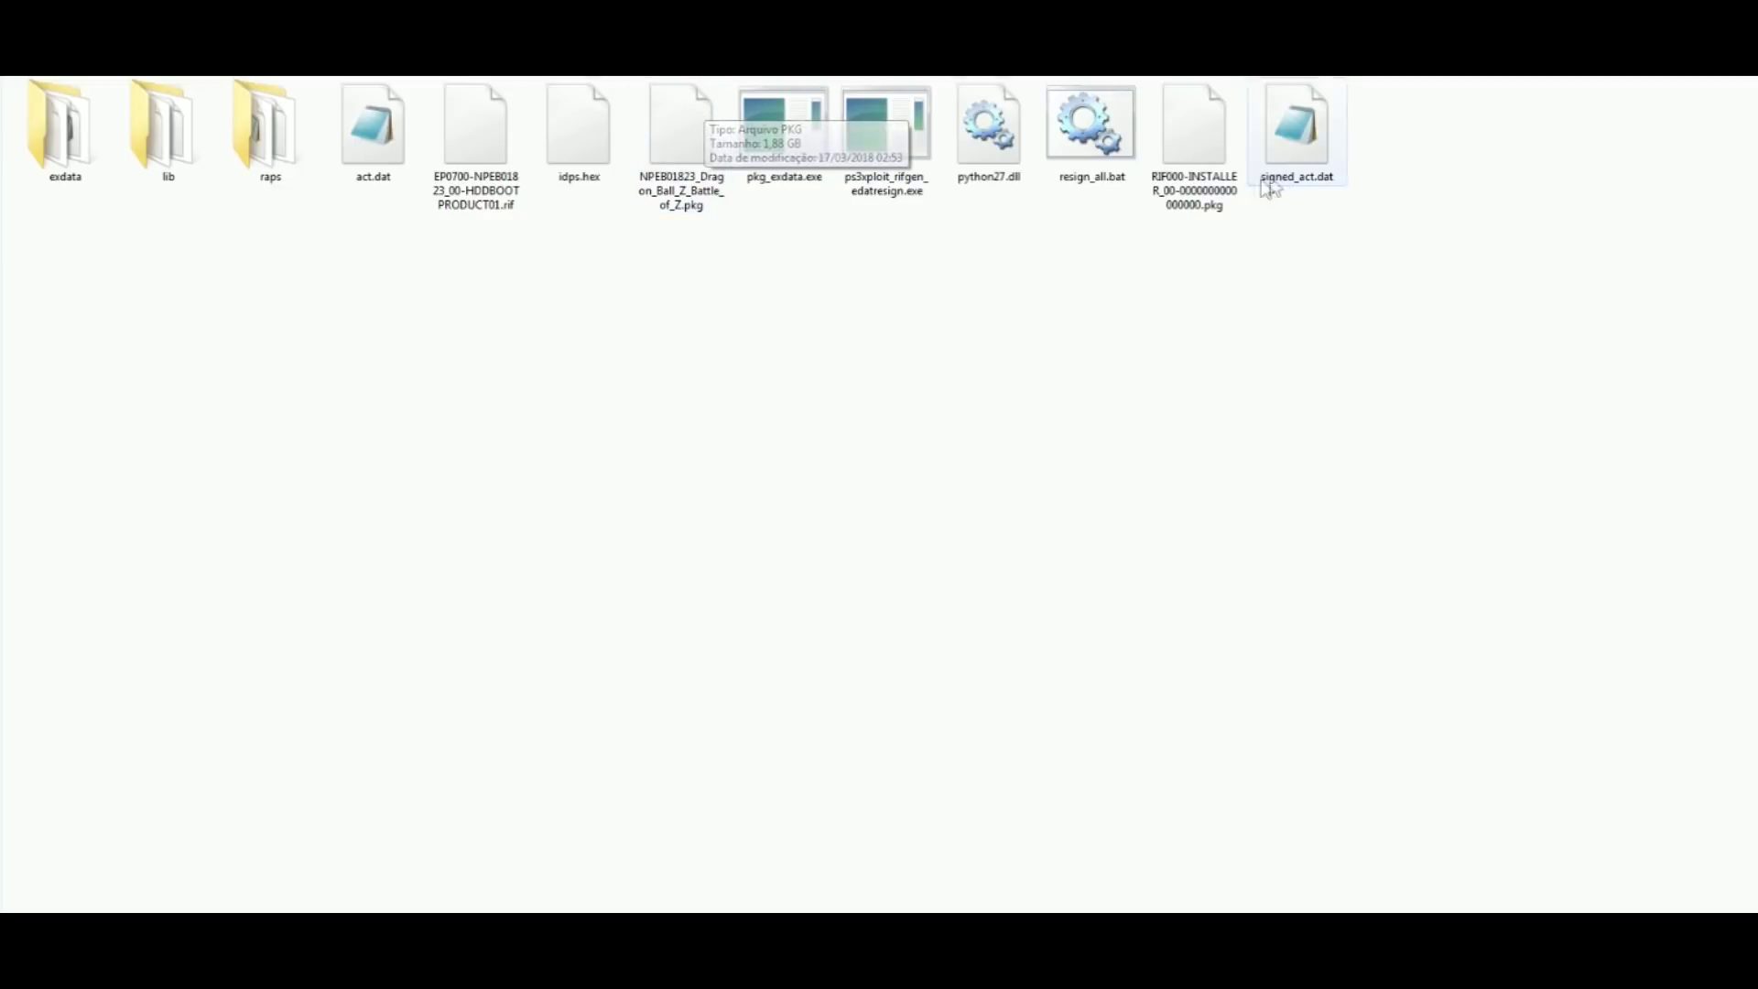
Step: Sign the Dragon Ball Z Battle of Z .pkg by opening it with ps3xploit_rifgen_edatresign.exe, and close the console
{"action": "left_click", "coordinate": [677, 143]}
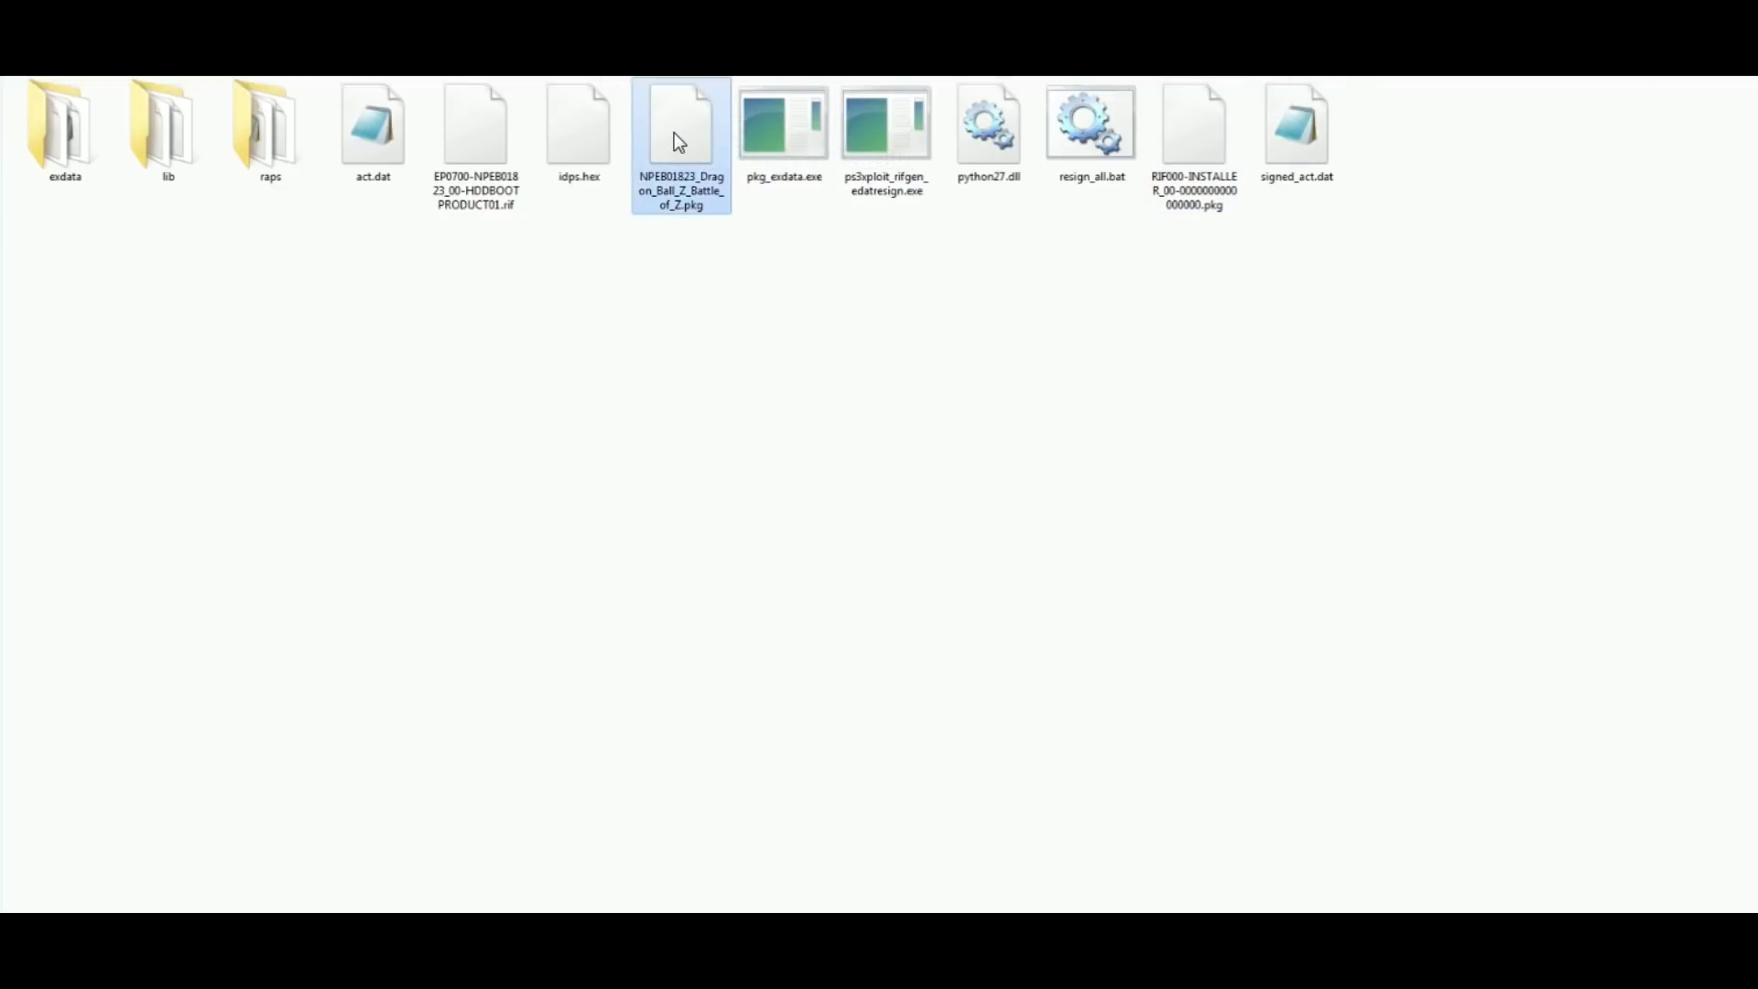
{"action": "left_click_drag", "start_coordinate": [677, 144], "coordinate": [899, 155]}
{"action": "left_click_drag", "start_coordinate": [291, 23], "coordinate": [667, 271]}
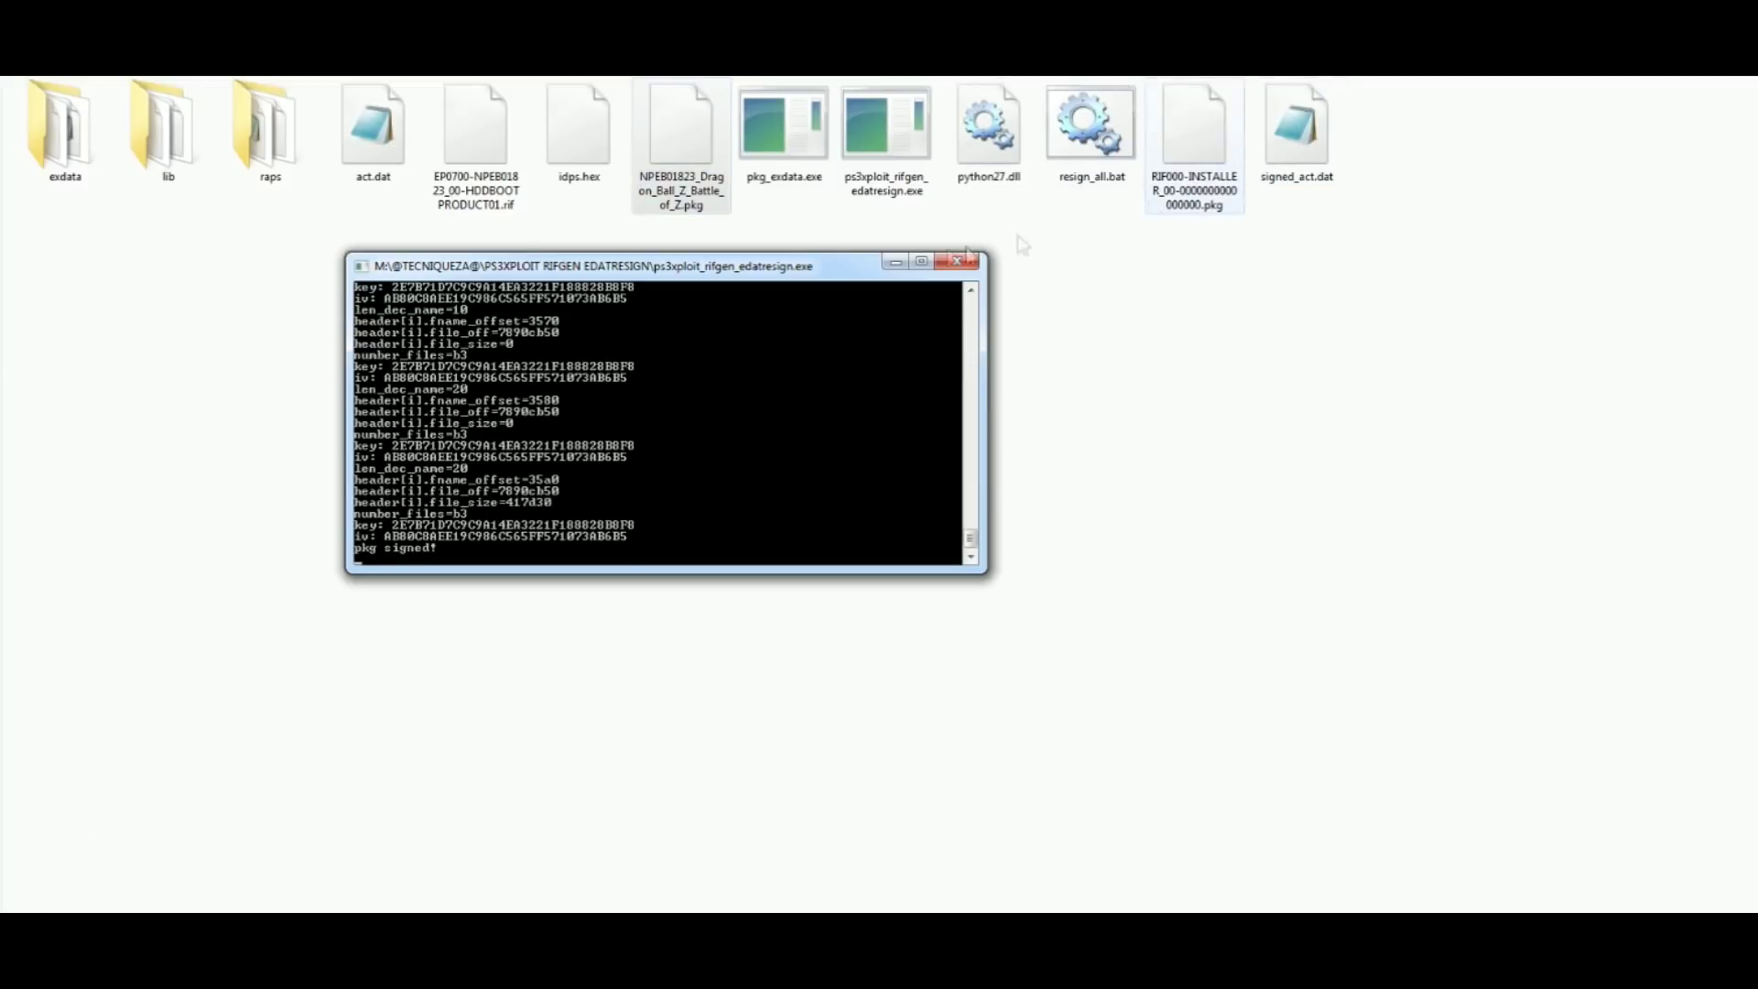
{"action": "left_click", "coordinate": [969, 265]}
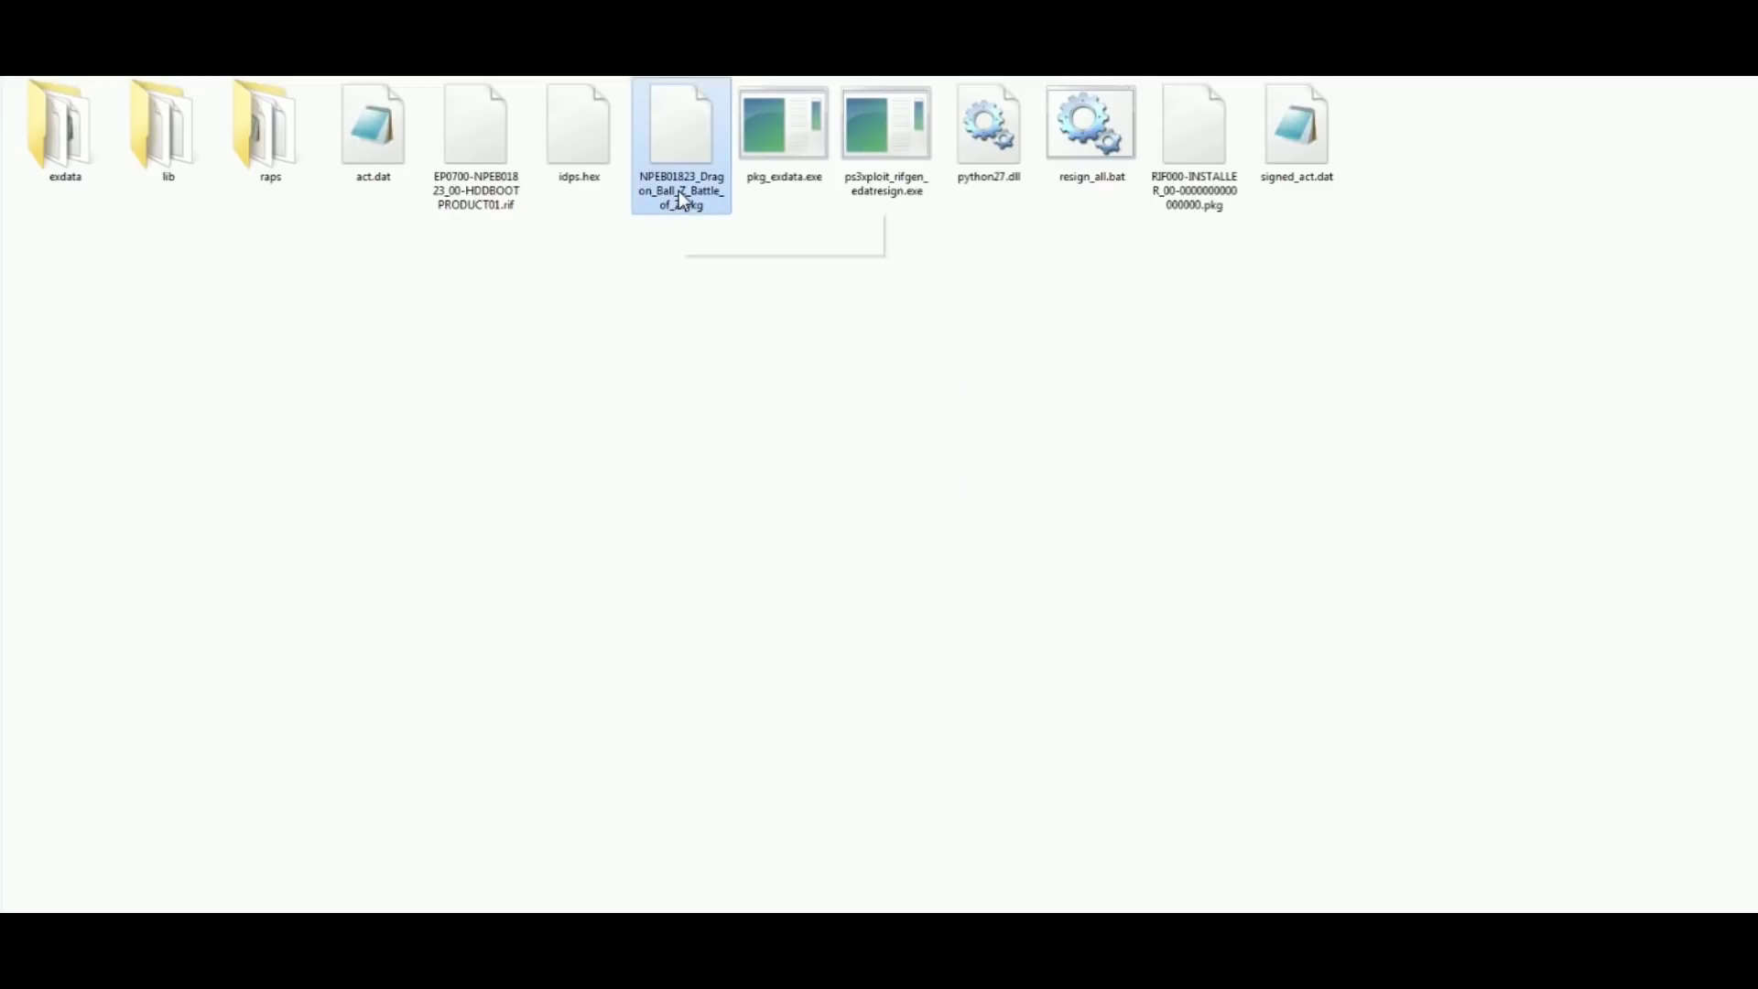
Step: Copy the Dragon Ball Z .pkg, the RIF000-INSTALLER .pkg, signed_act.dat and the .rif file into the Nova pasta (2) folder
{"action": "left_click", "coordinate": [1208, 184], "text": "ctrl"}
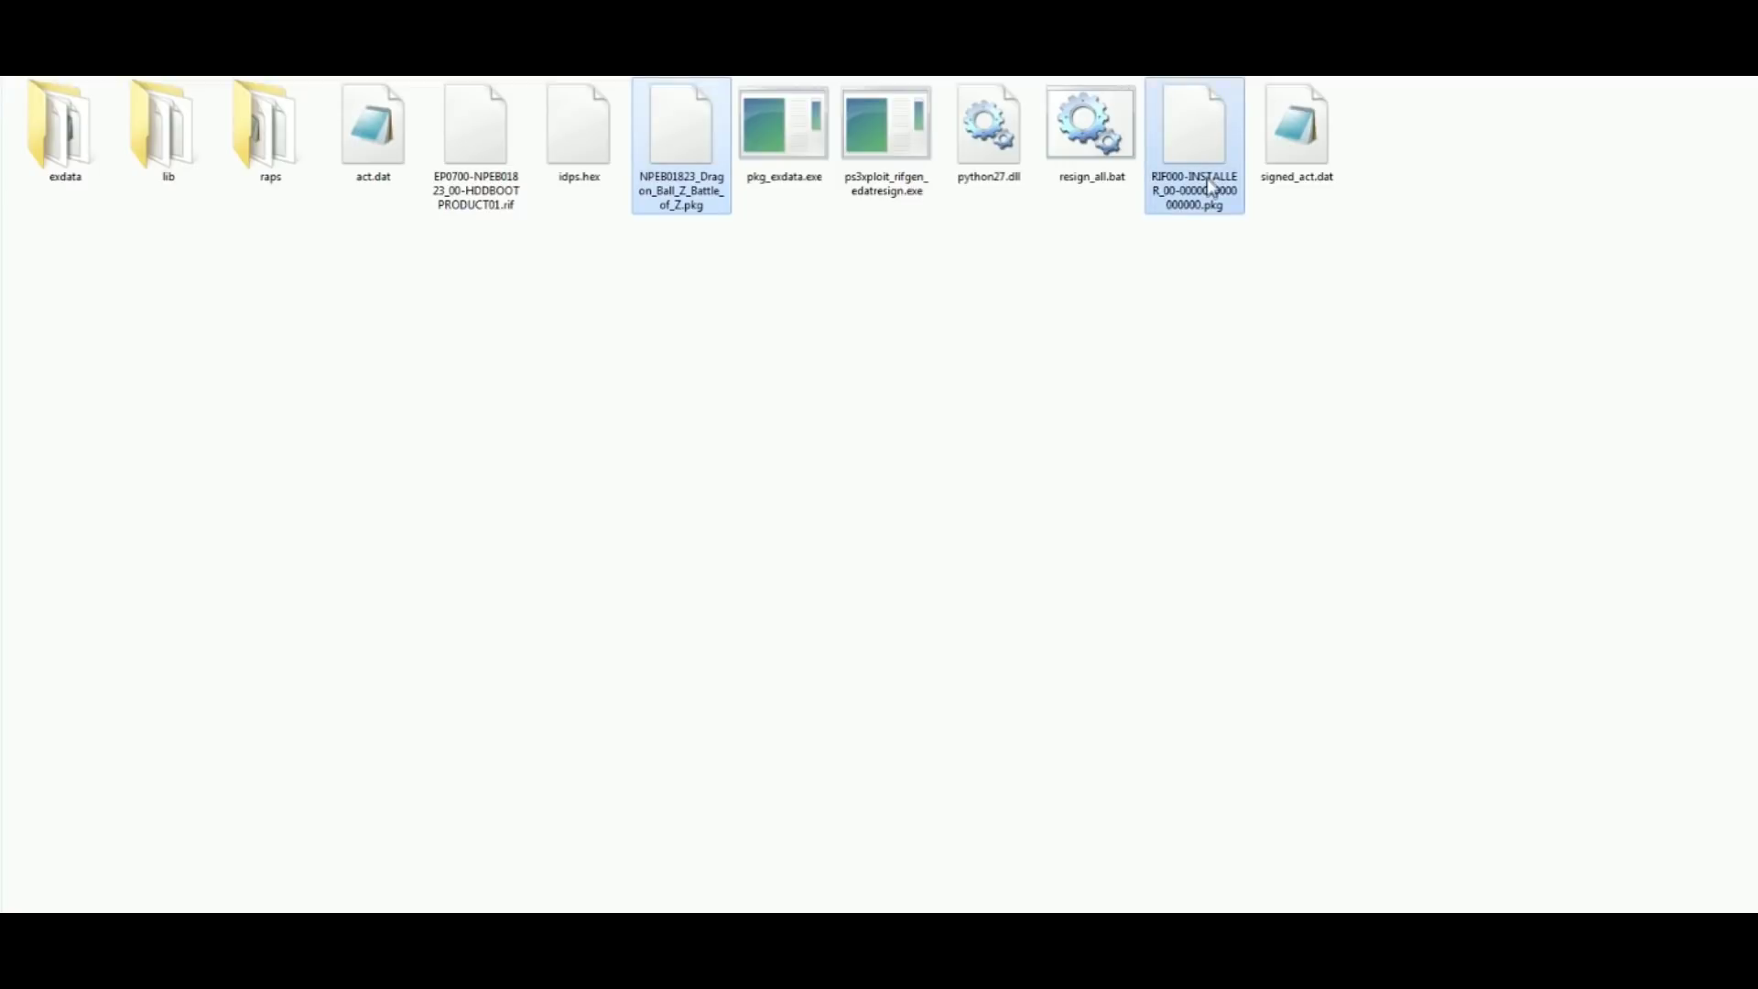
{"action": "left_click", "coordinate": [1291, 181], "text": "ctrl"}
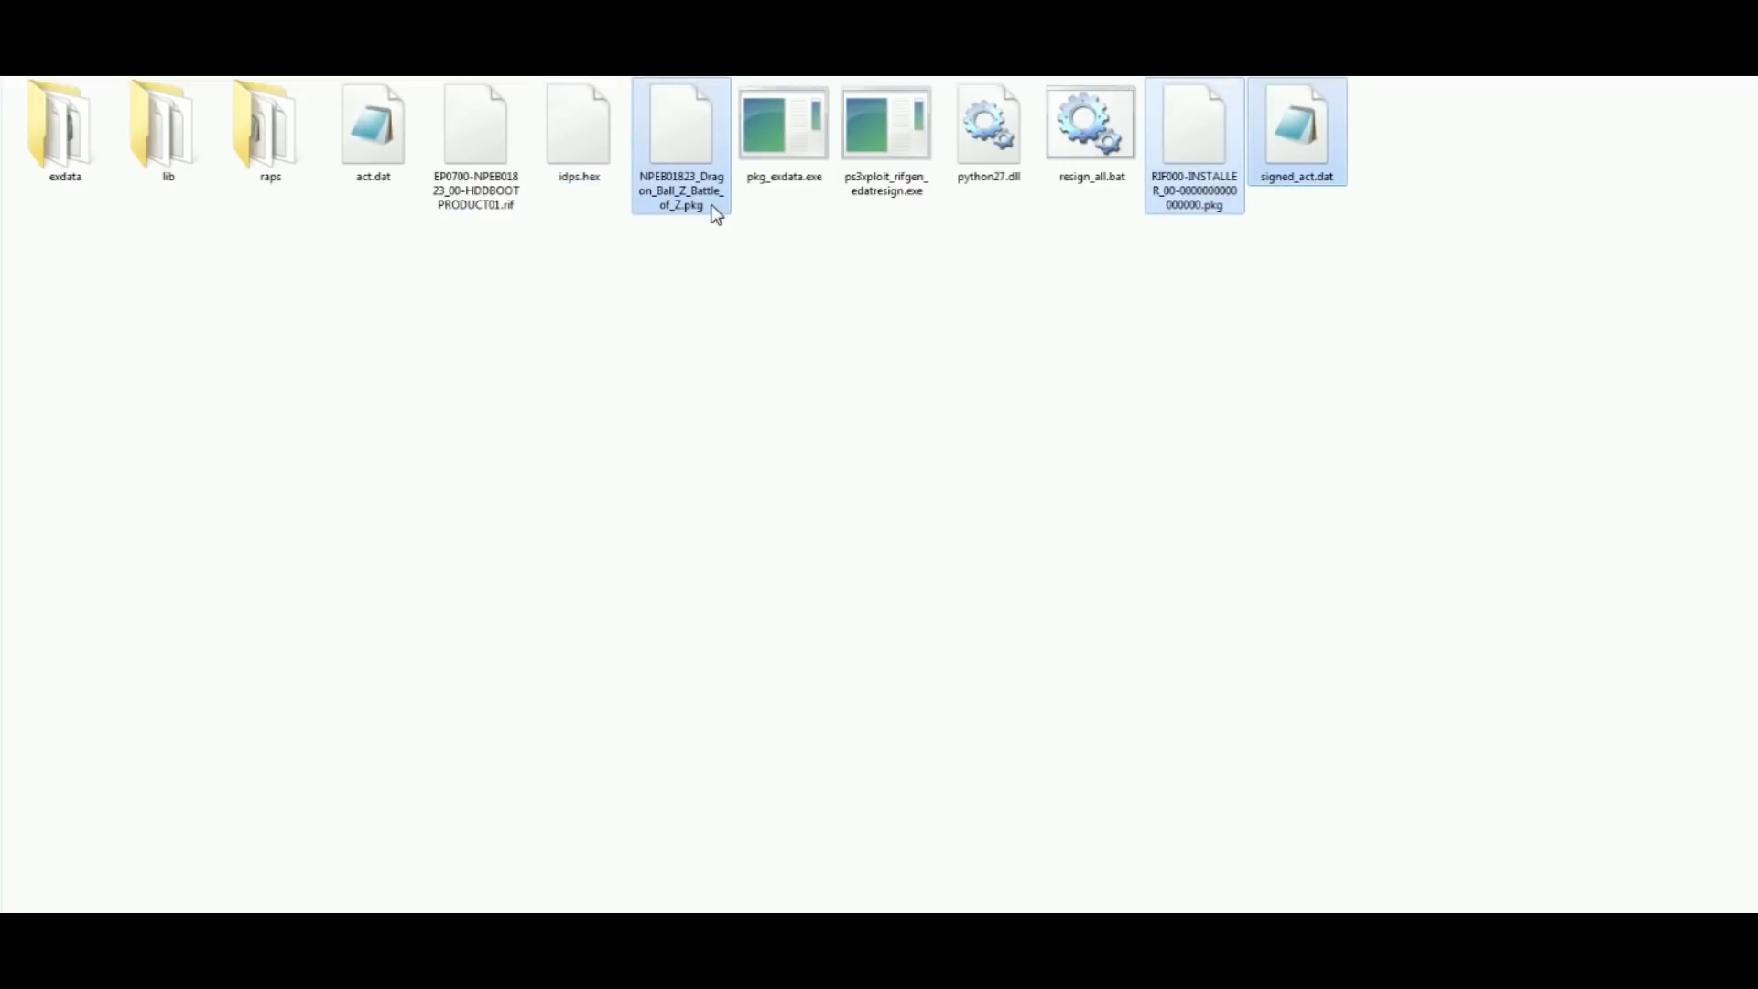
{"action": "left_click", "coordinate": [488, 161], "text": "ctrl"}
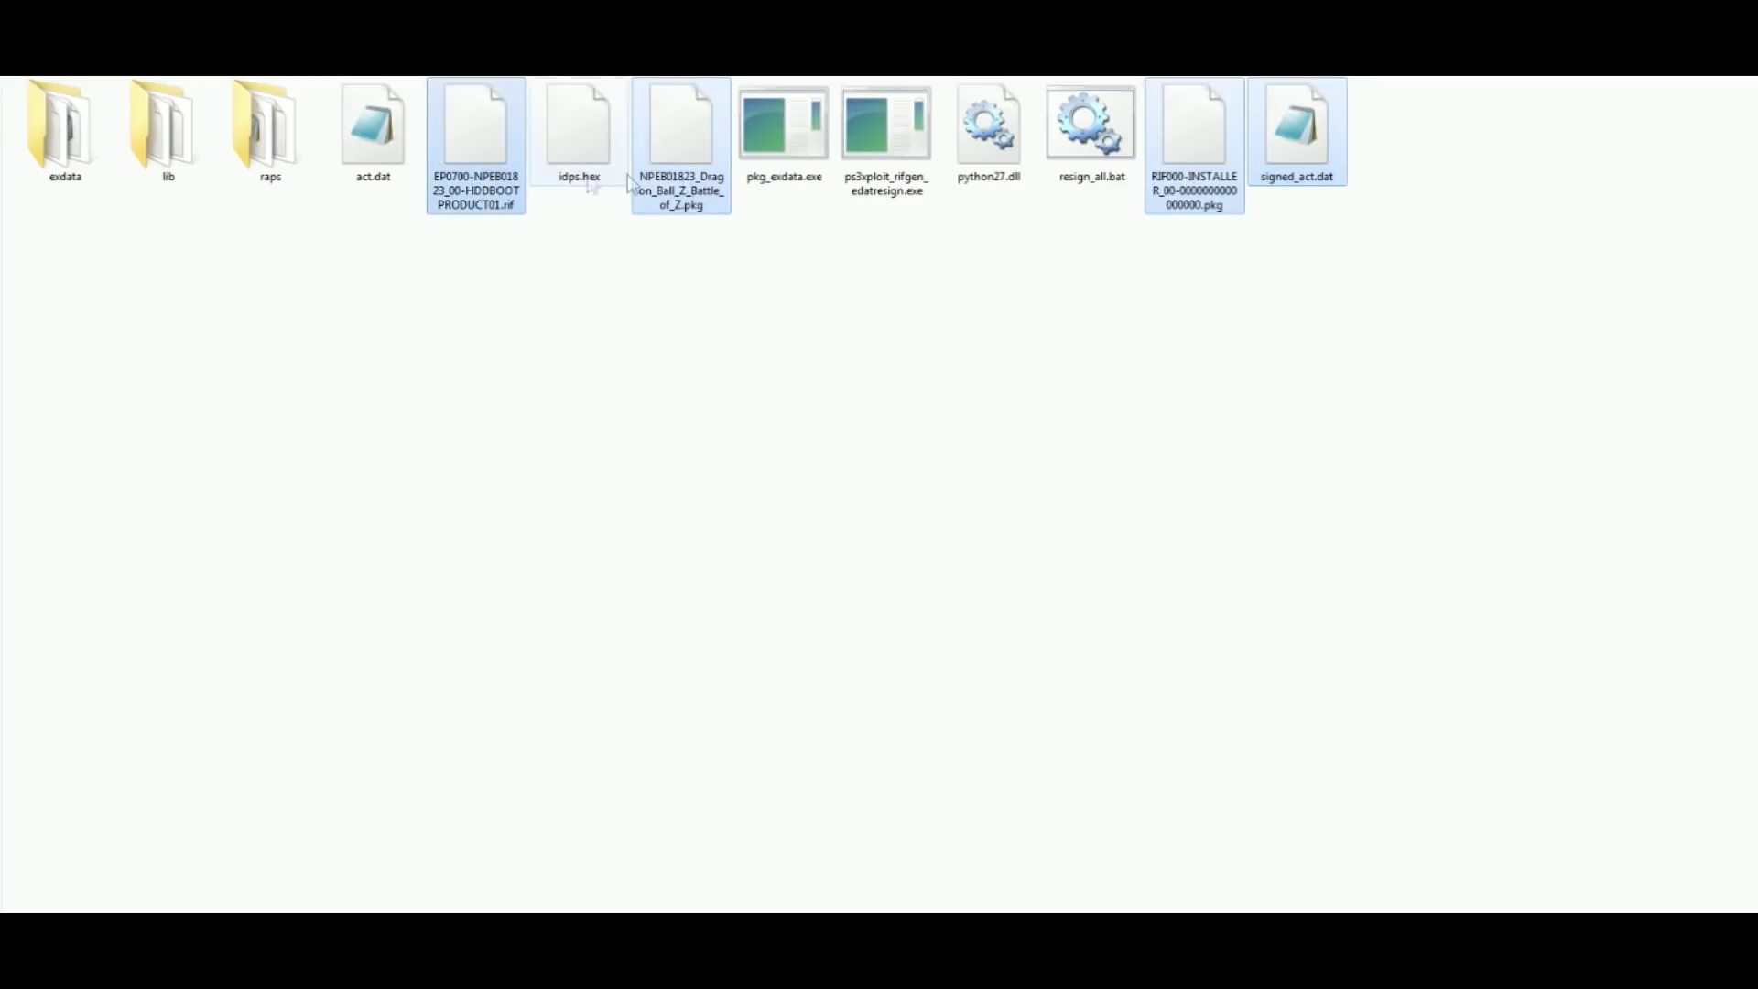
{"action": "right_click", "coordinate": [1214, 139]}
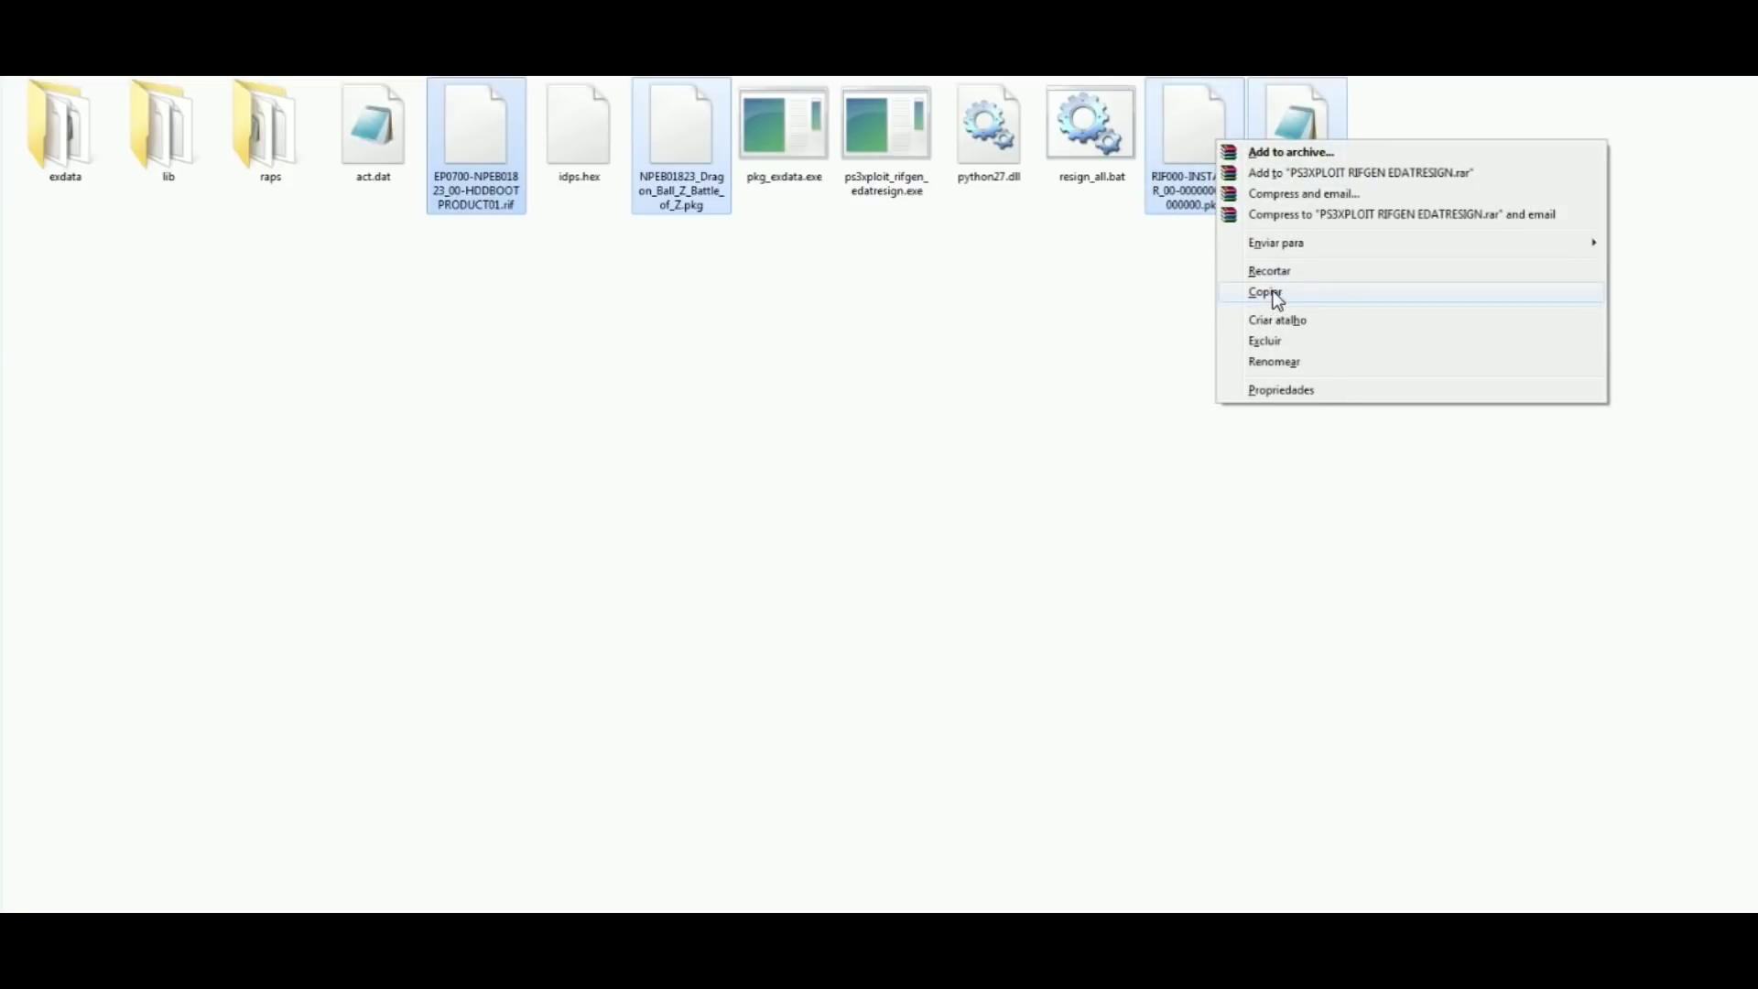
{"action": "left_click", "coordinate": [1277, 293]}
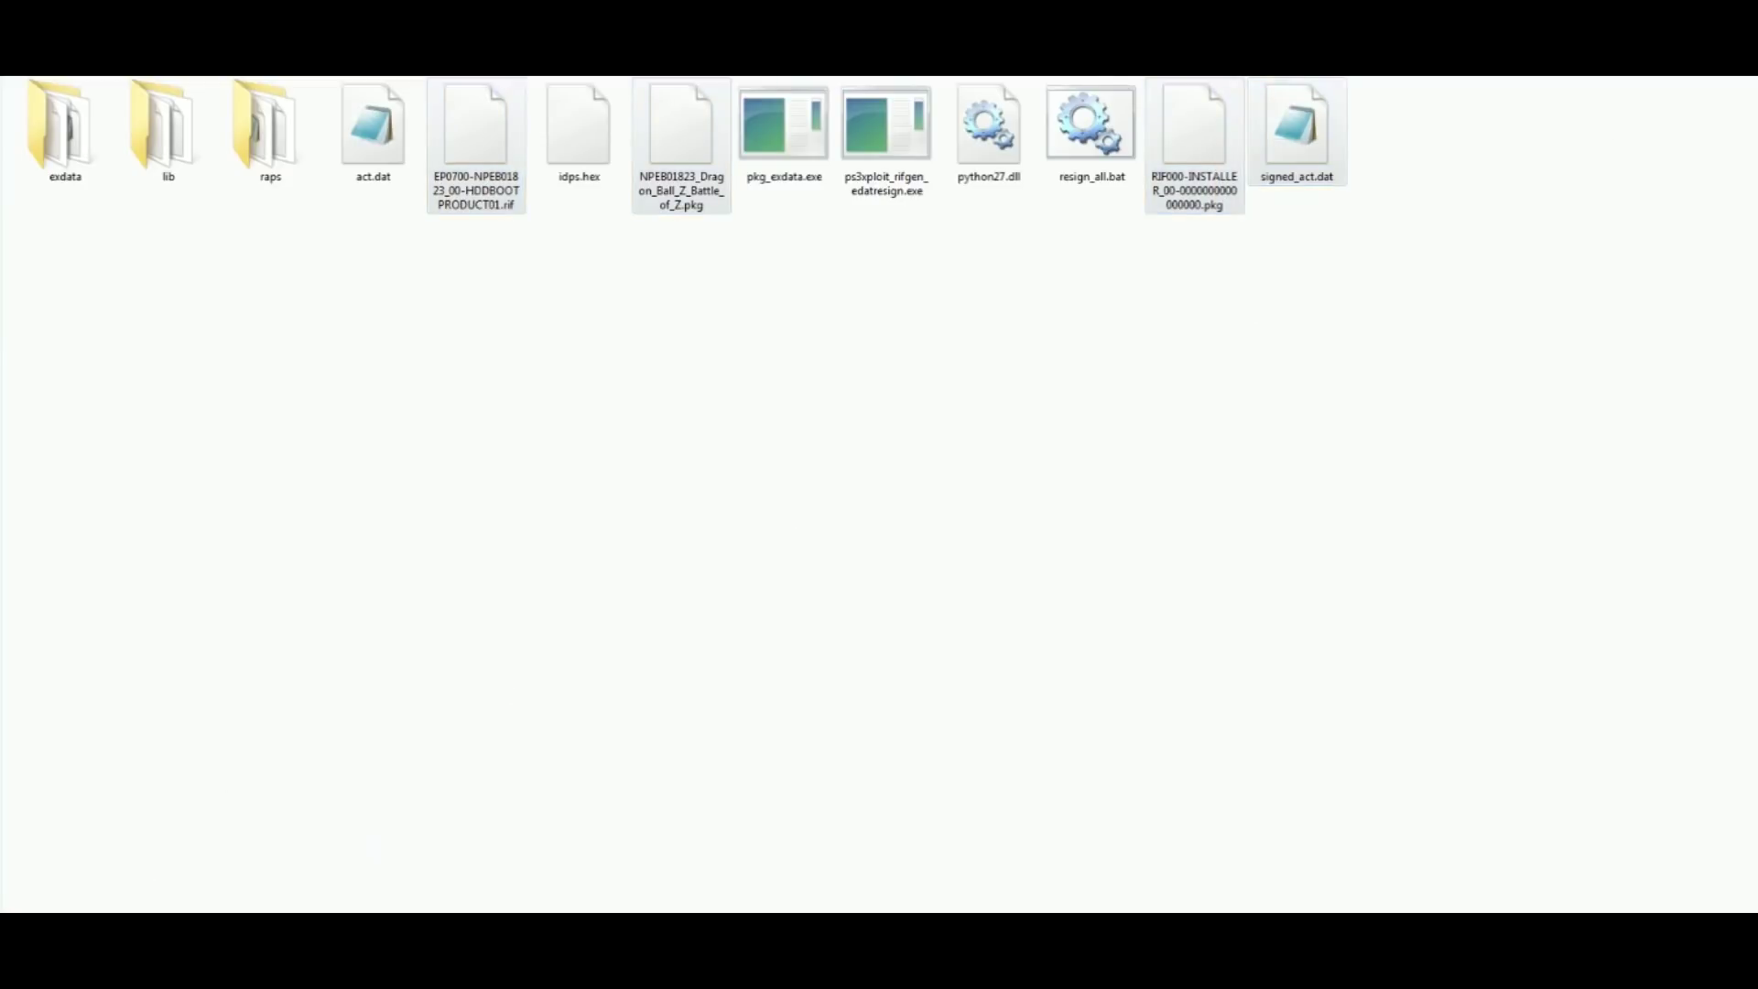
{"action": "mouse_move", "coordinate": [293, 952]}
{"action": "left_click", "coordinate": [70, 852]}
{"action": "right_click", "coordinate": [347, 383]}
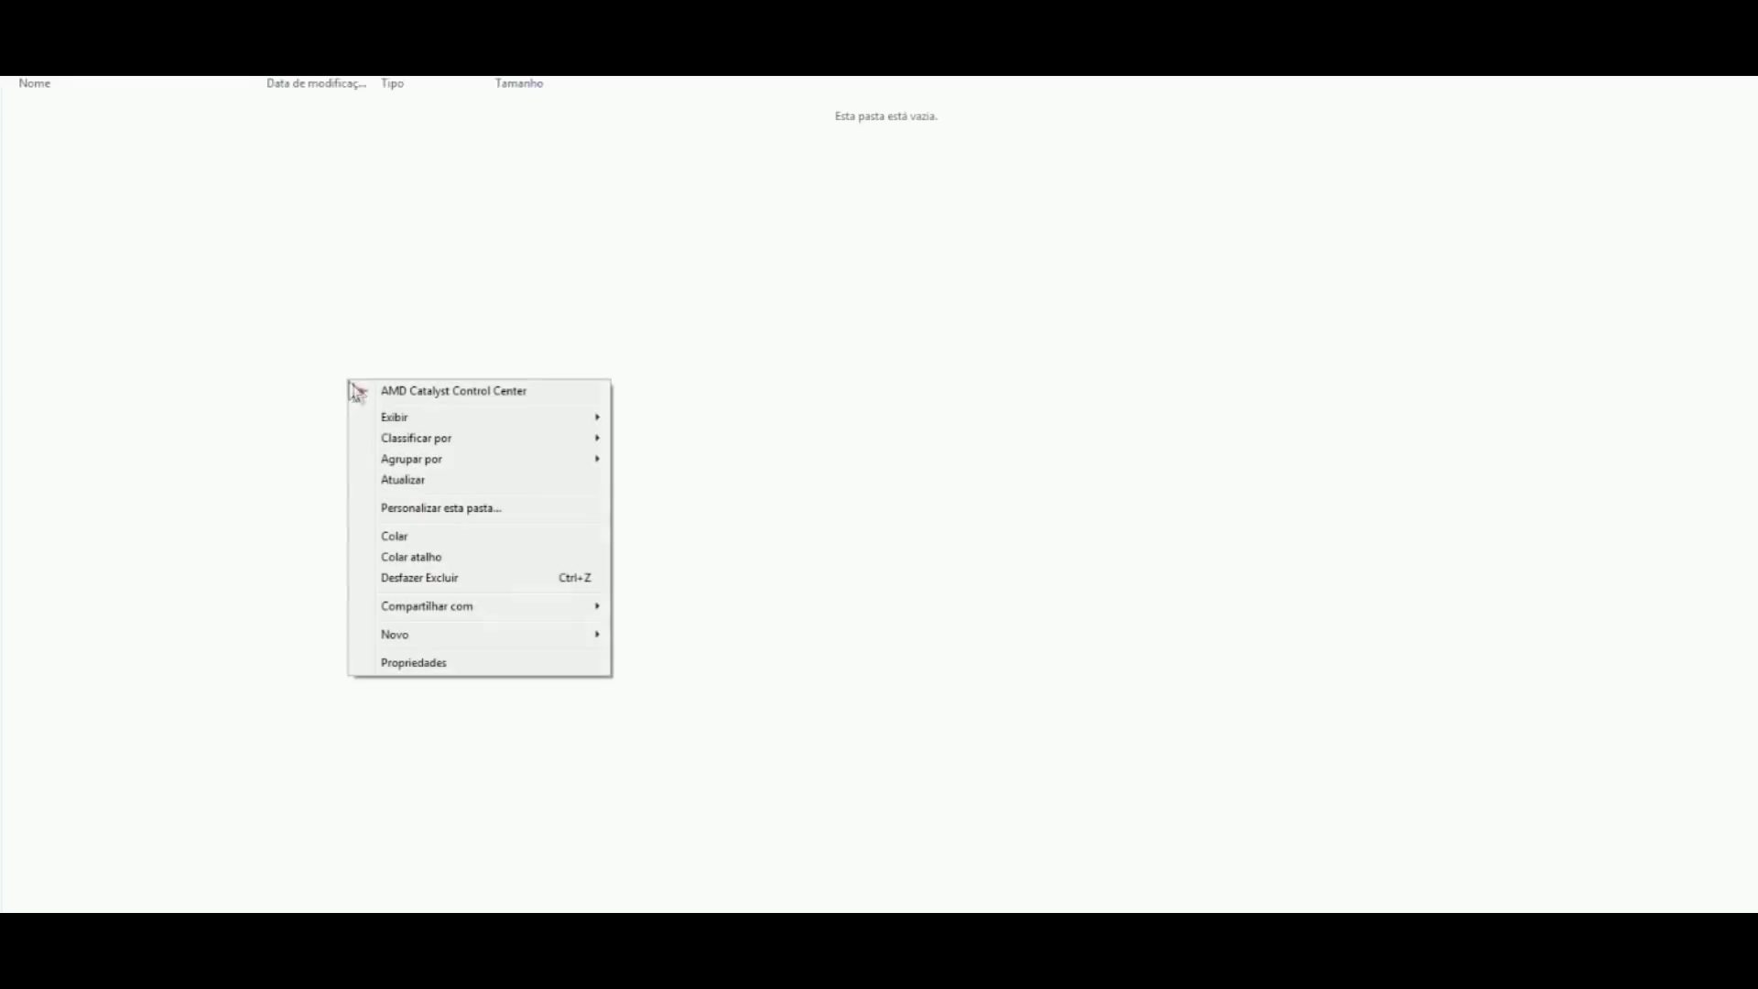
{"action": "left_click", "coordinate": [447, 537]}
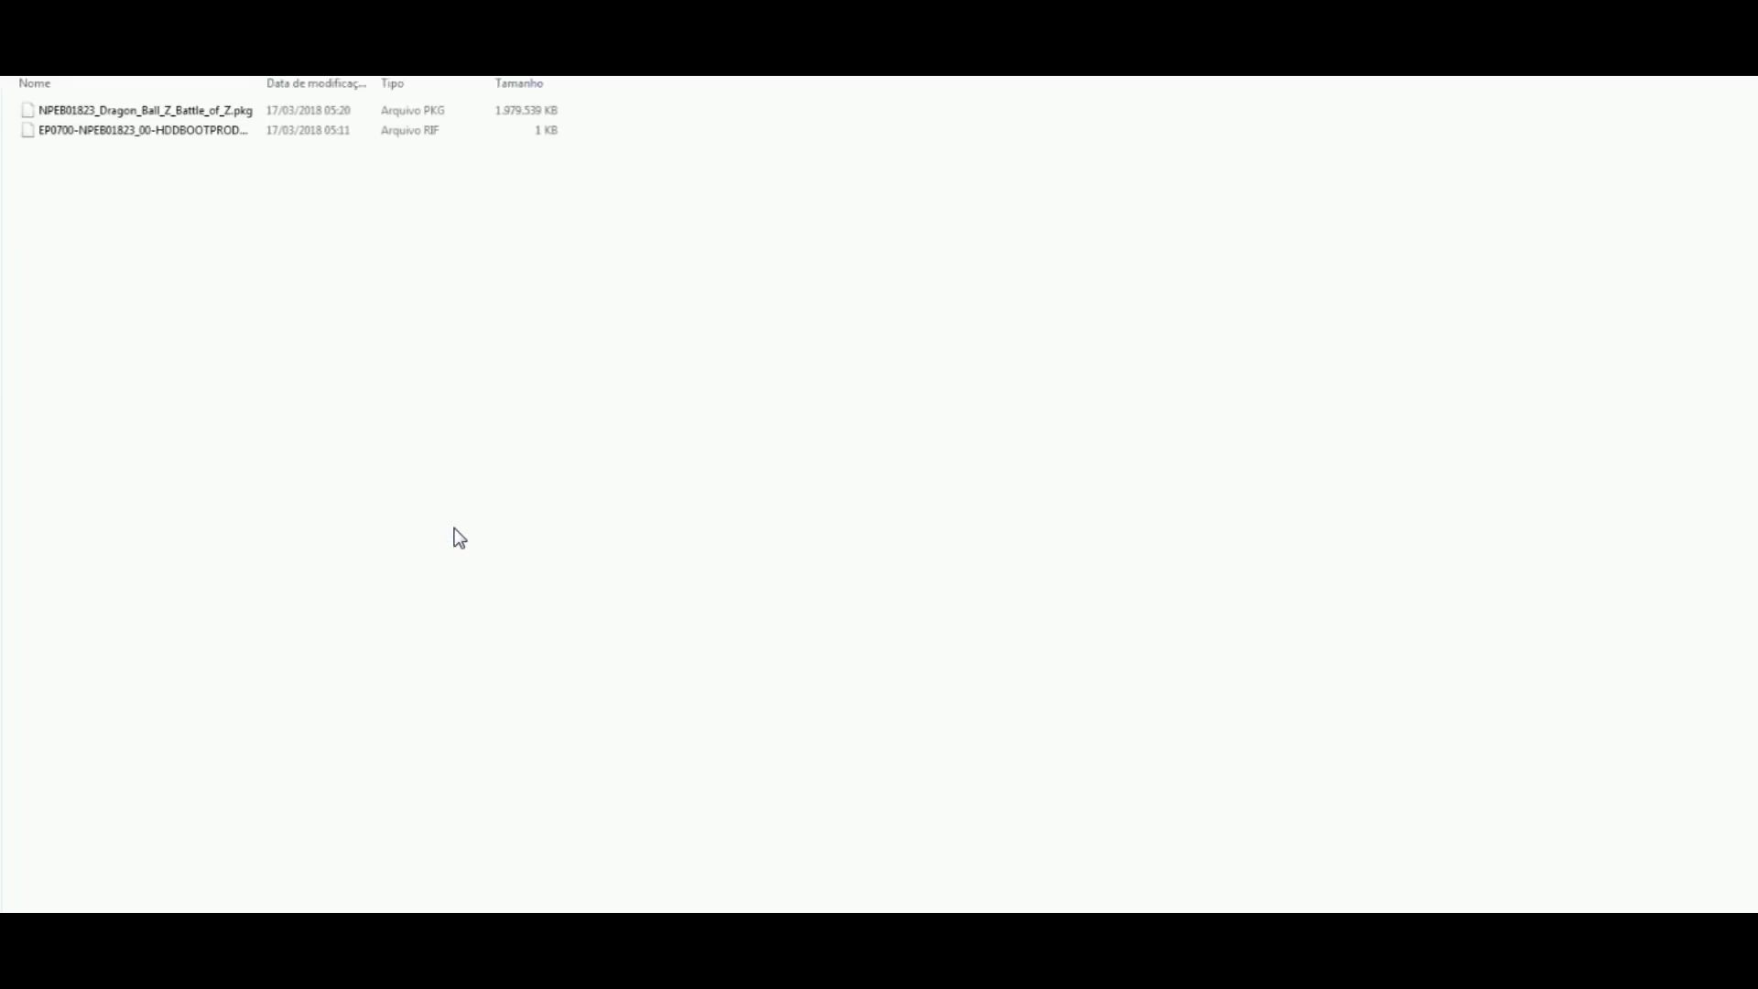